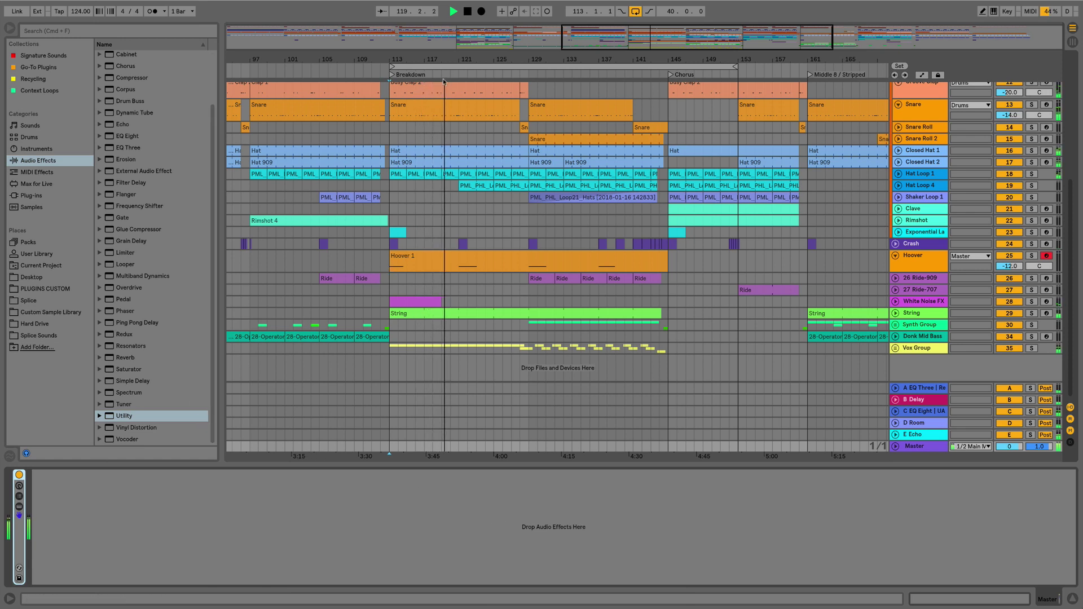
# Set the arrangement loop to start at bar 113 and end at bar 161 (48 bars)
pyautogui.click(389, 127)
pyautogui.moveTo(388, 127); pyautogui.dragTo(677, 127)
pyautogui.moveTo(740, 69); pyautogui.dragTo(806, 68)
pyautogui.click(347, 333)
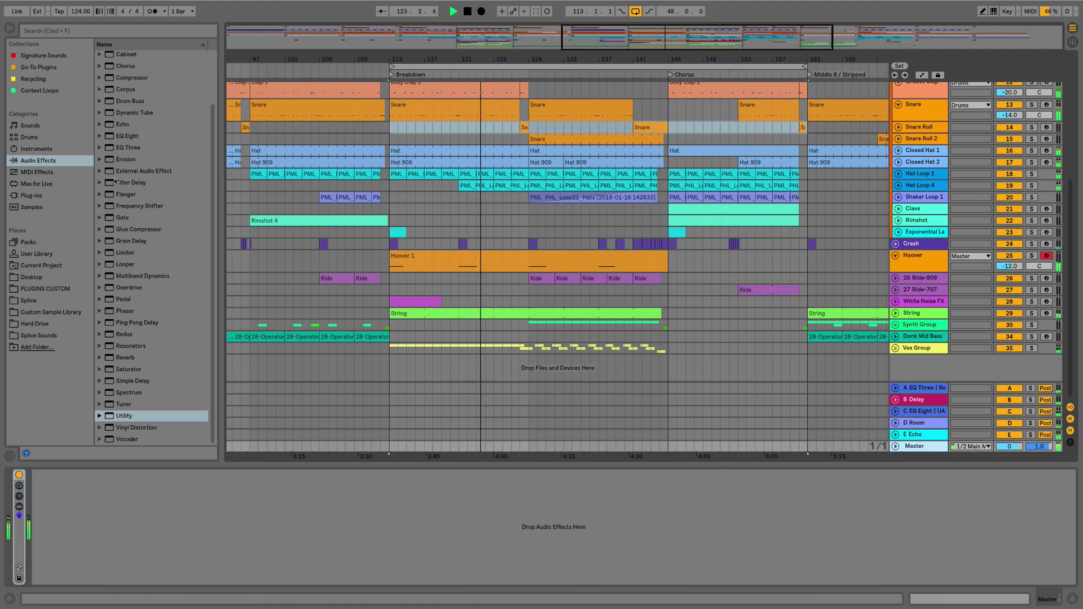
# Drop EQ Eight, then Utility, into the Master chain and select EQ band 1
pyautogui.moveTo(116, 138); pyautogui.dragTo(83, 538)
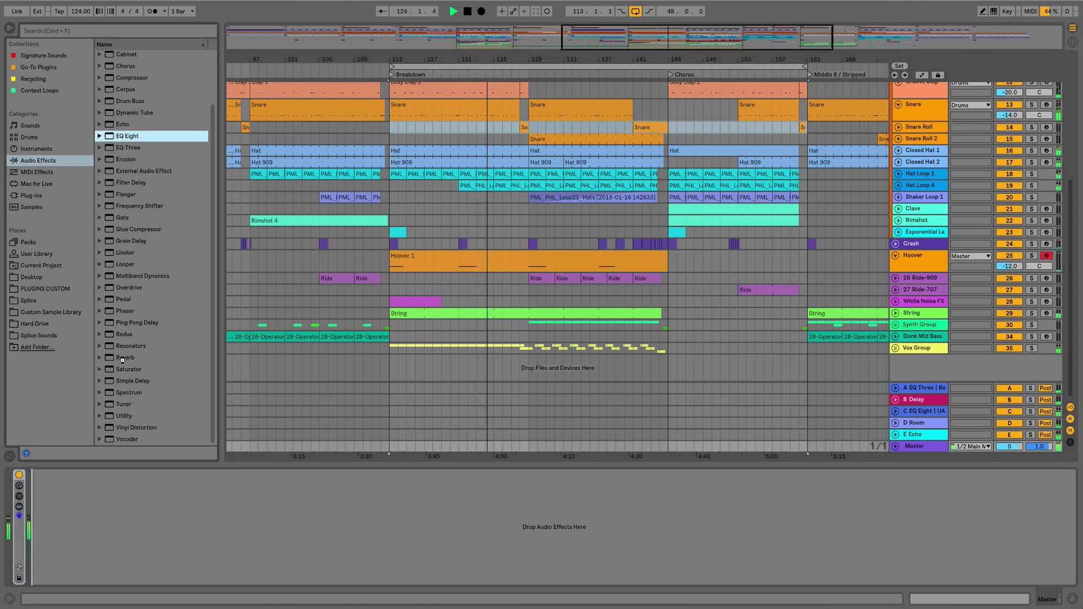
pyautogui.moveTo(124, 416); pyautogui.dragTo(368, 512)
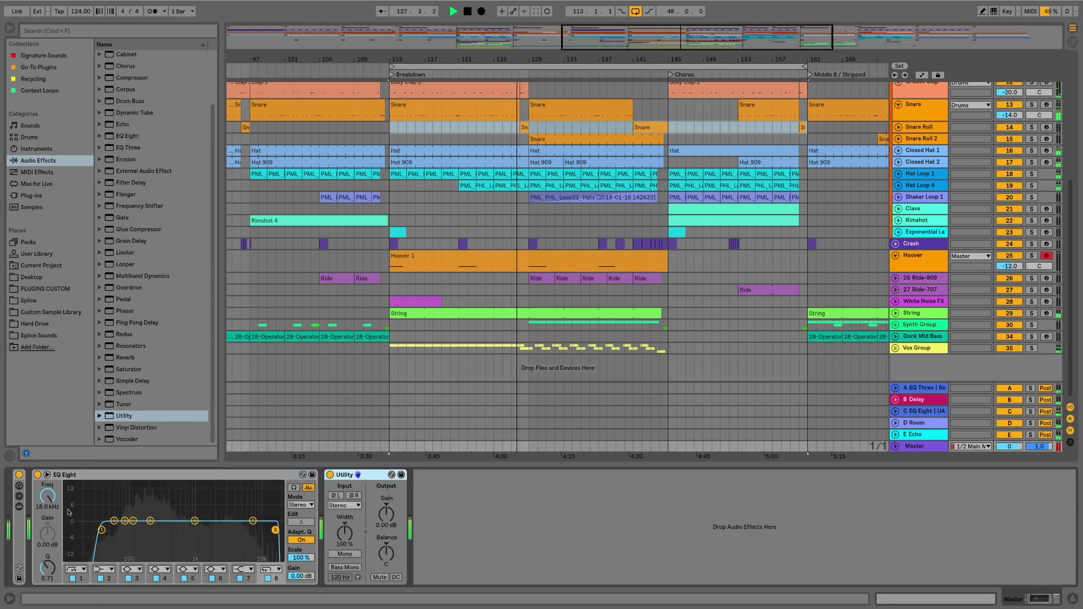
pyautogui.click(102, 530)
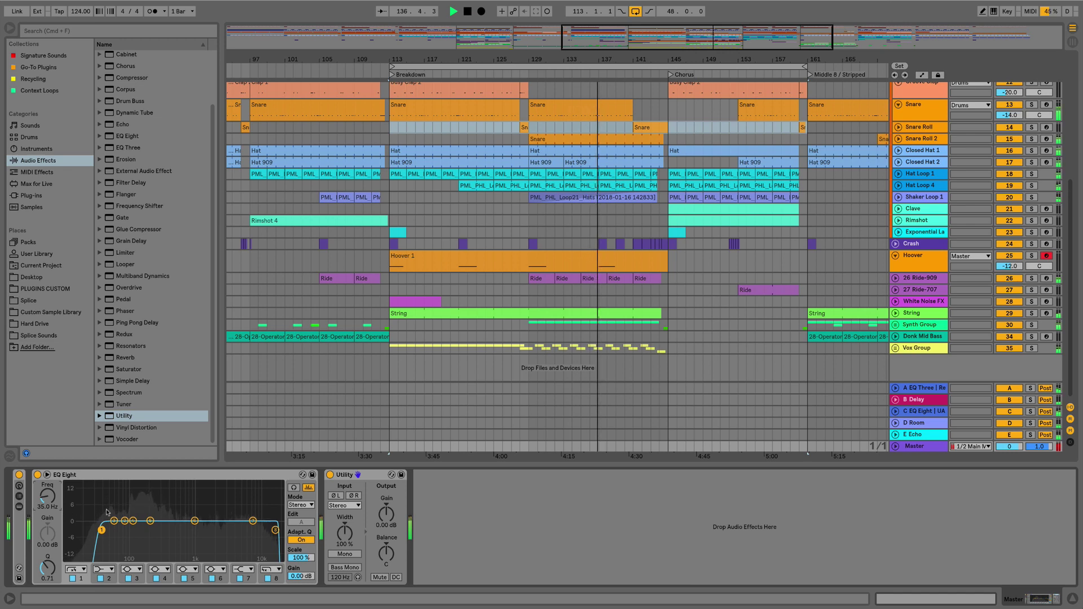
# Move the loop start to bar 145 so only bars 145–161 loop
pyautogui.click(48, 476)
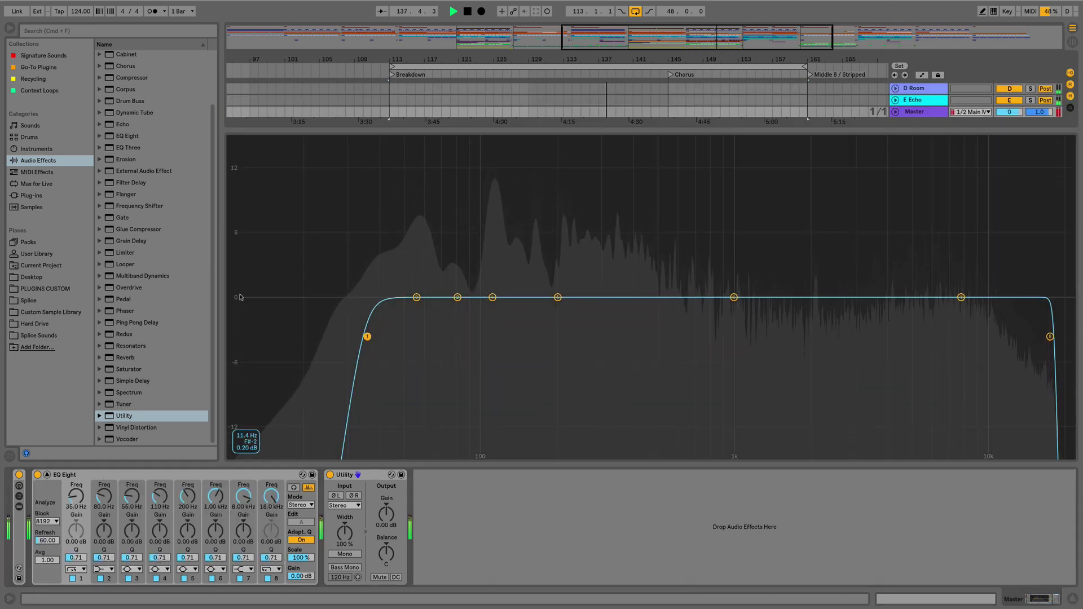
pyautogui.click(47, 475)
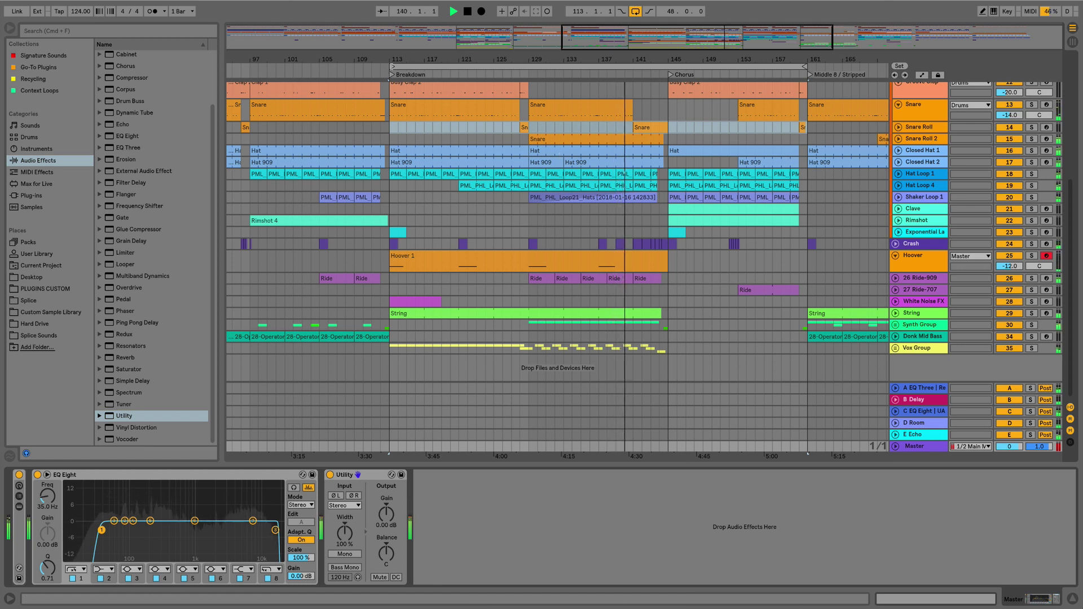
pyautogui.moveTo(392, 67); pyautogui.dragTo(671, 67)
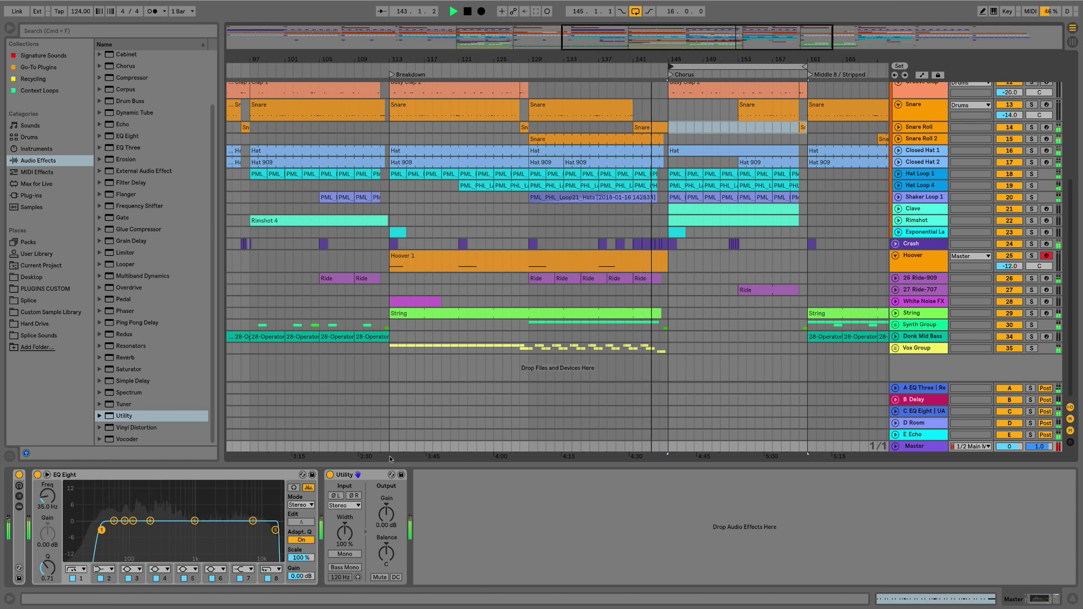
# Drop EQ Eight band 1 to 10 Hz and raise its Q to 6.27
pyautogui.click(358, 578)
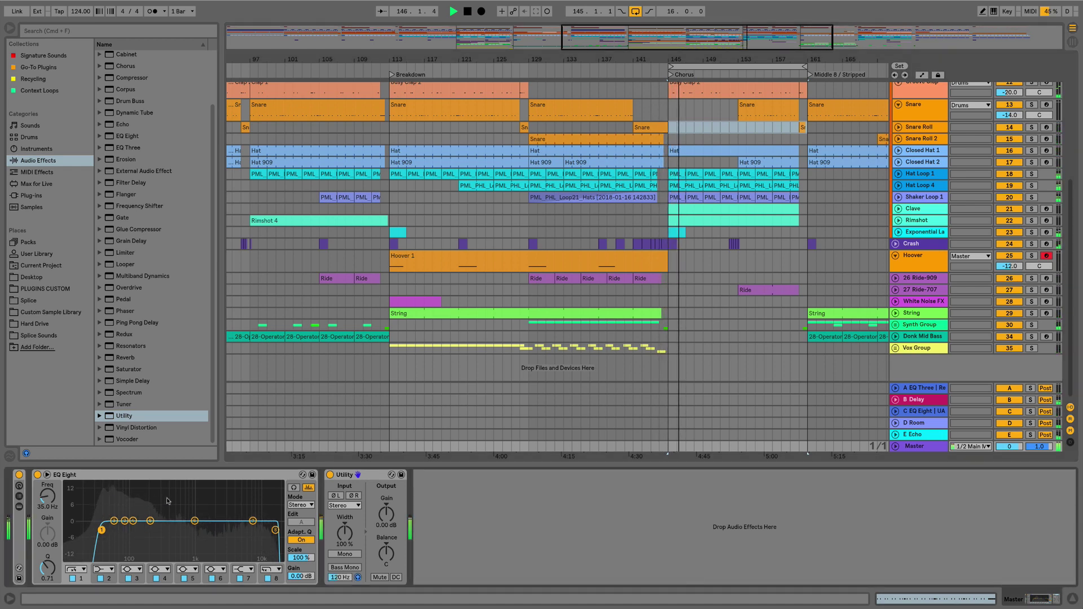
pyautogui.click(47, 476)
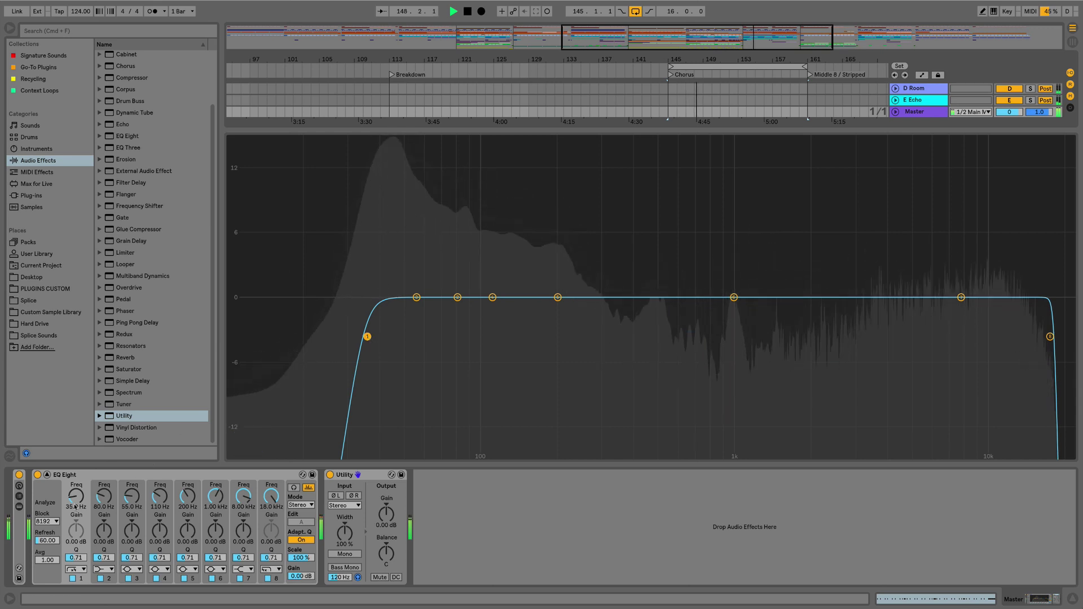
pyautogui.moveTo(76, 497); pyautogui.dragTo(76, 520)
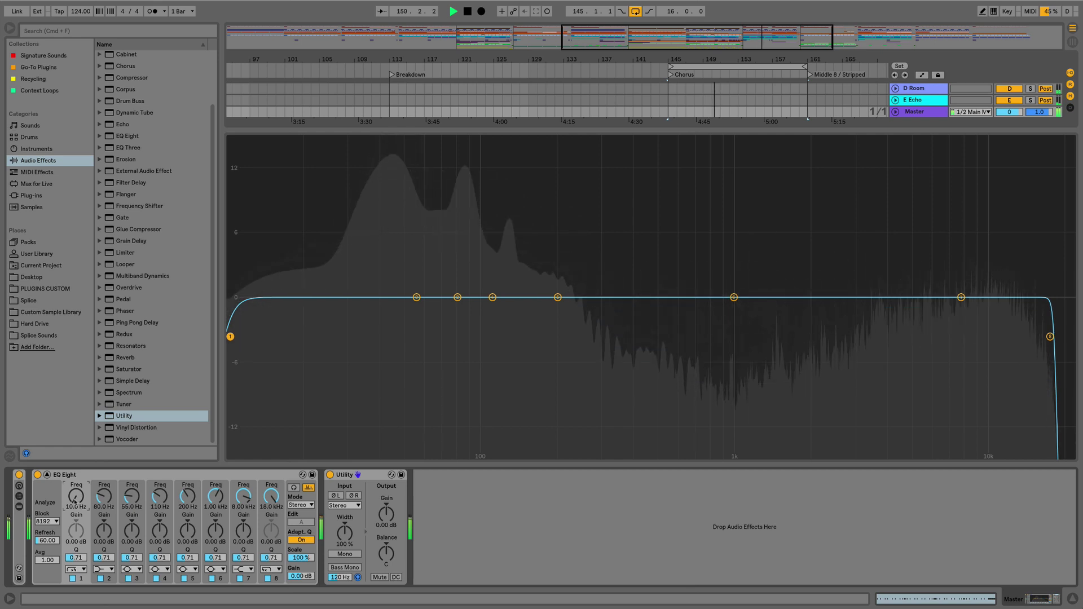
pyautogui.moveTo(76, 558); pyautogui.dragTo(74, 503)
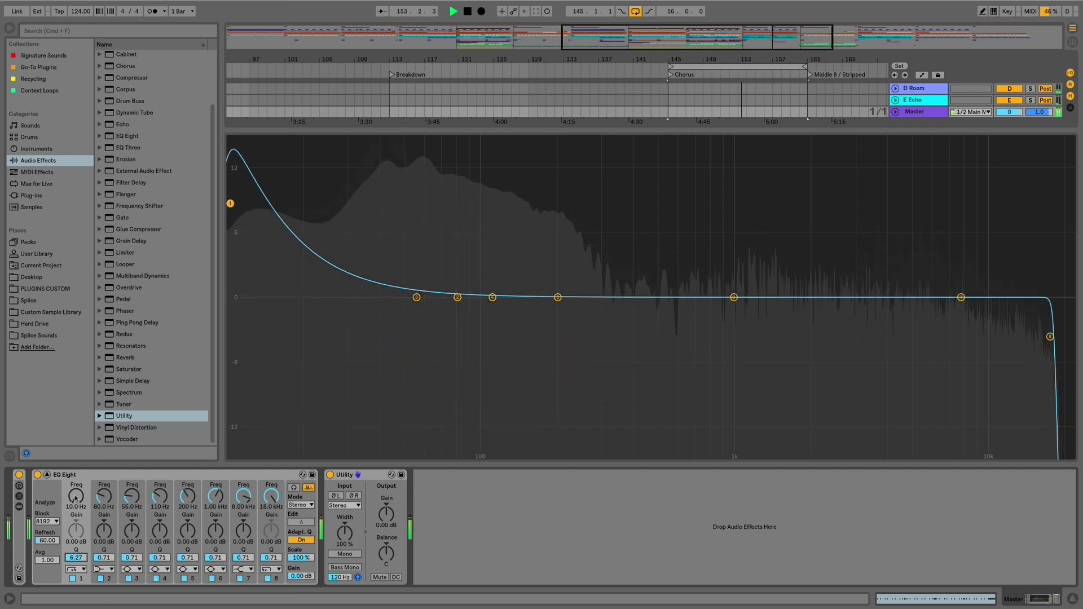
# Set the low cut to 31.9 Hz and return its Q to the default 0.71
pyautogui.moveTo(74, 555); pyautogui.dragTo(77, 476)
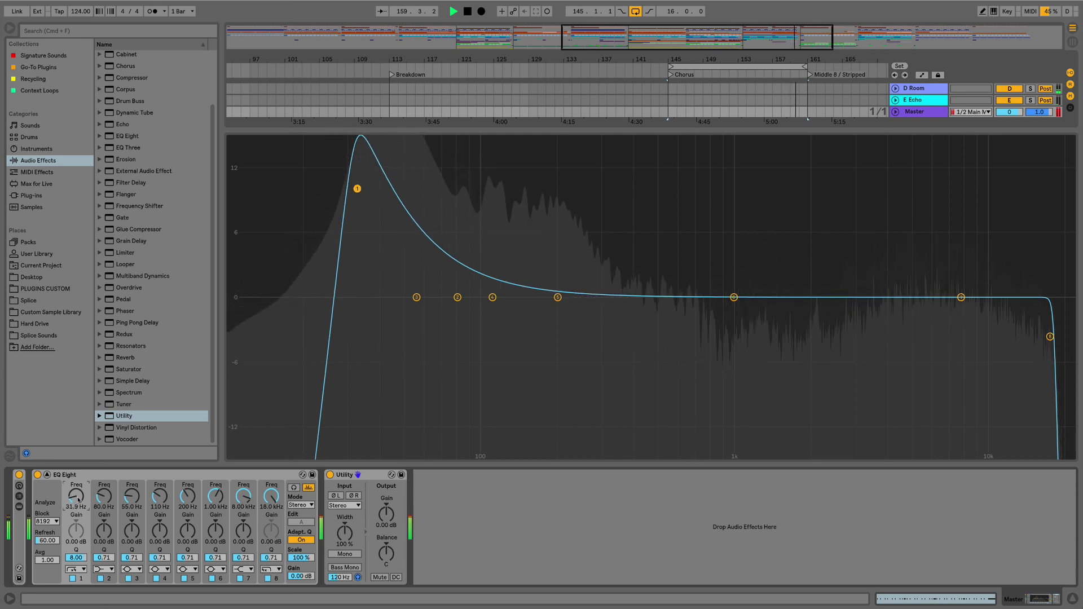
pyautogui.moveTo(76, 559); pyautogui.dragTo(76, 584)
pyautogui.rightClick(80, 558)
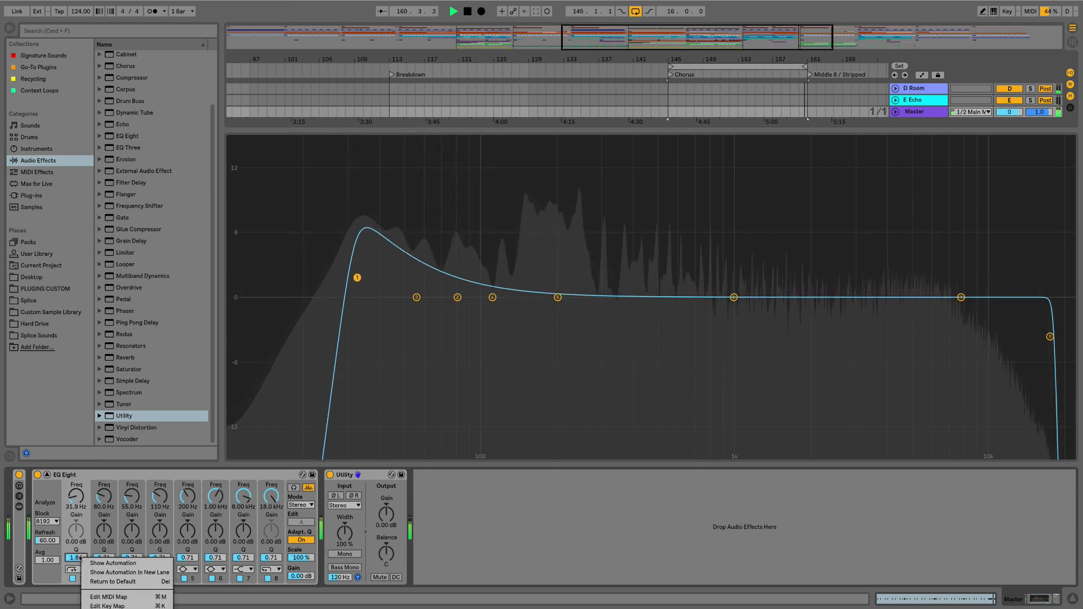
pyautogui.click(101, 583)
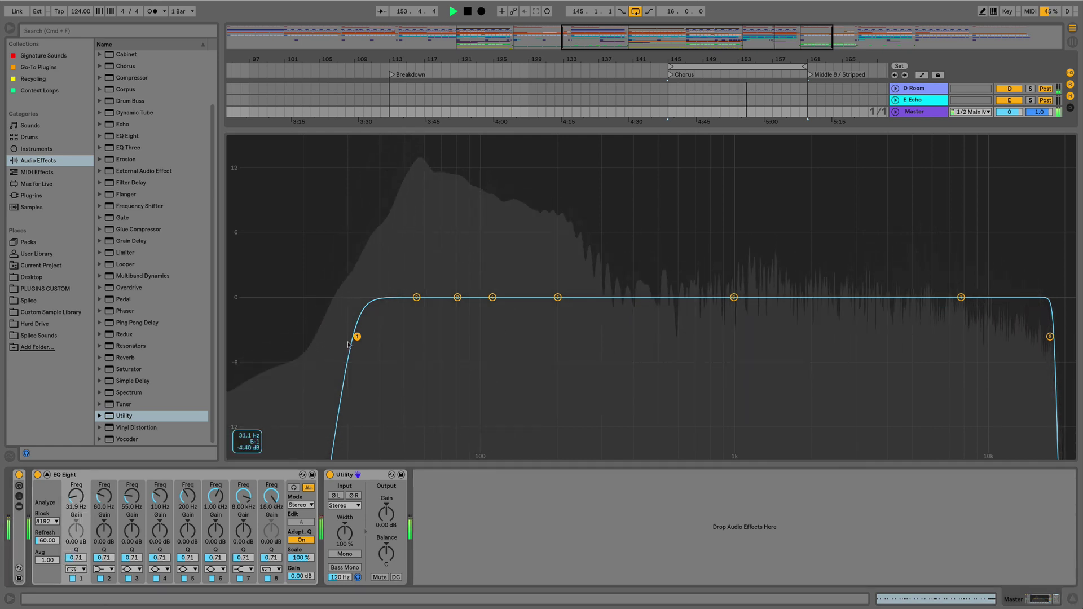
# Put the low cut back at 35 Hz and the loop start back at bar 113
pyautogui.click(47, 475)
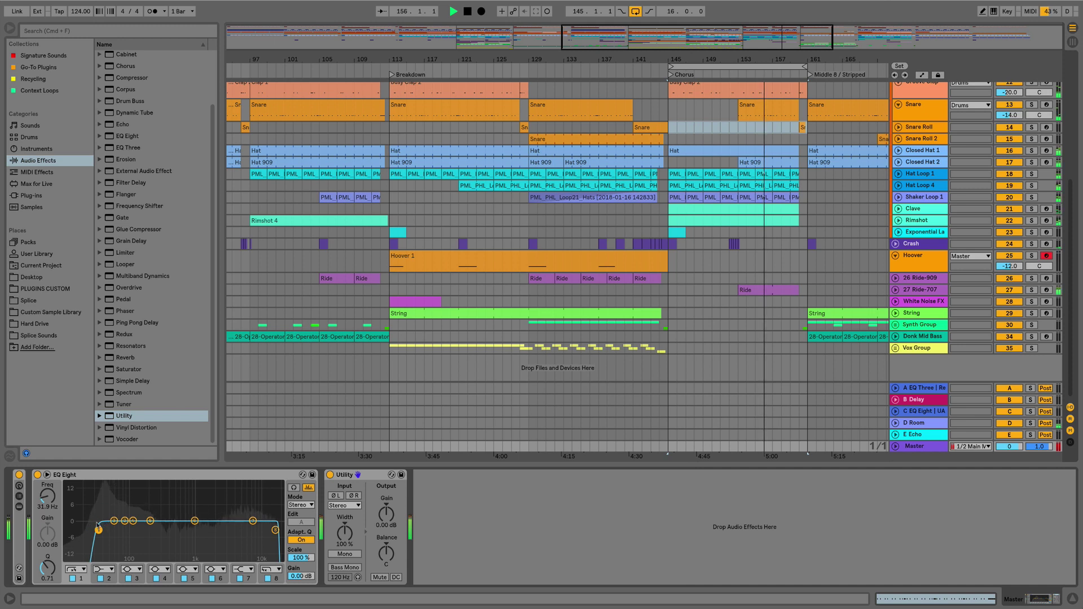
pyautogui.moveTo(45, 506); pyautogui.dragTo(45, 502)
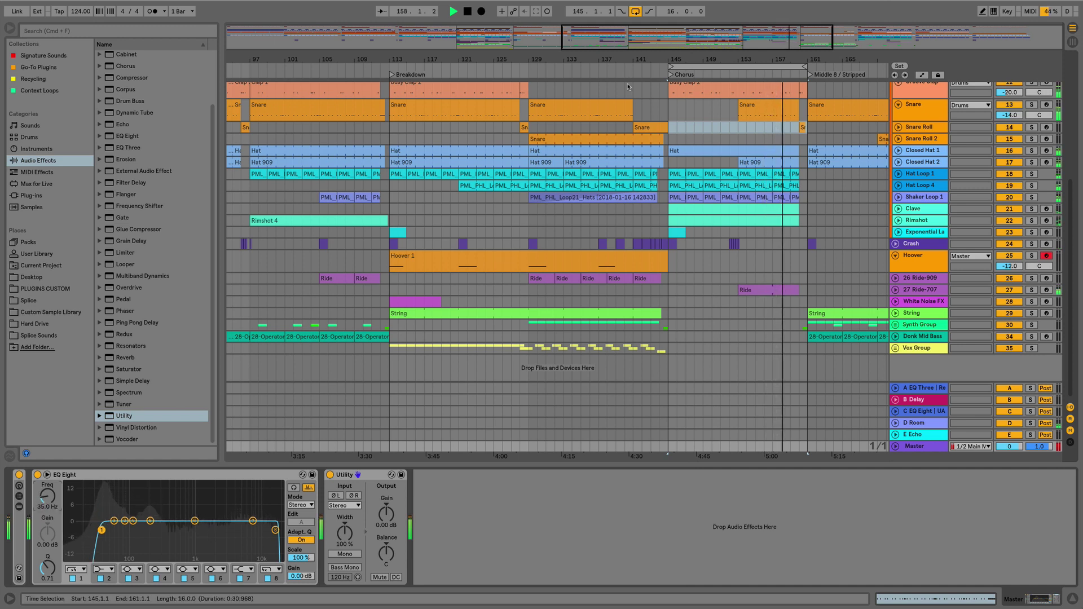
pyautogui.moveTo(671, 67); pyautogui.dragTo(389, 68)
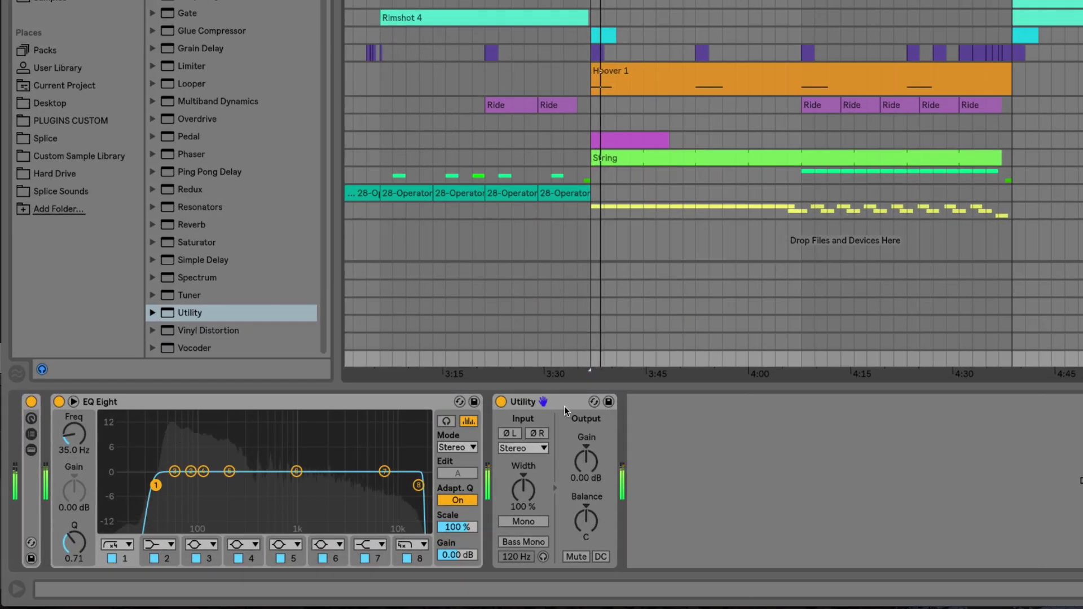
pyautogui.click(372, 476)
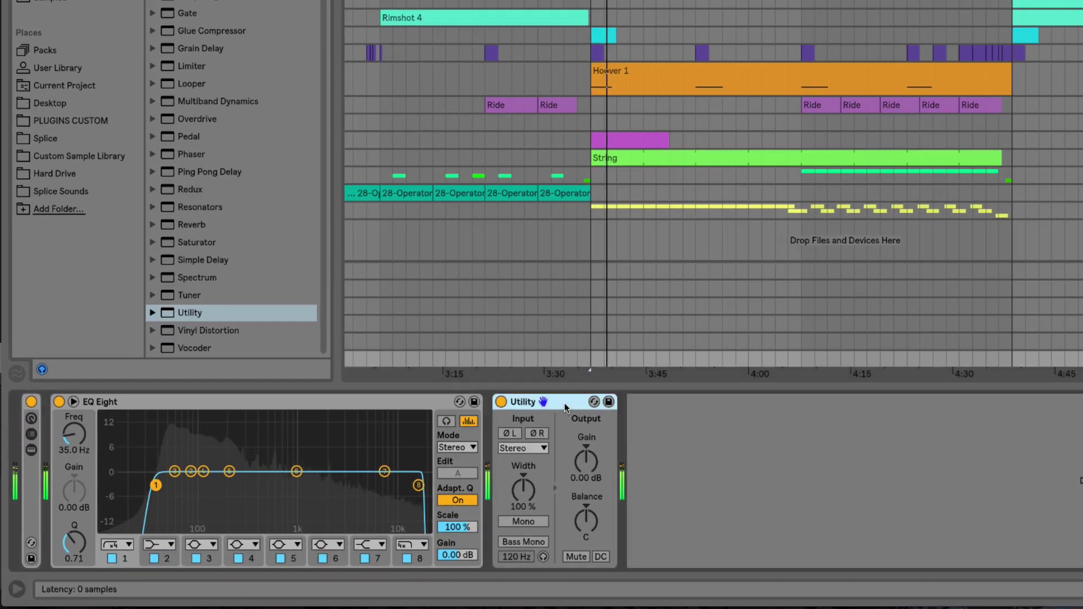
pyautogui.click(589, 459)
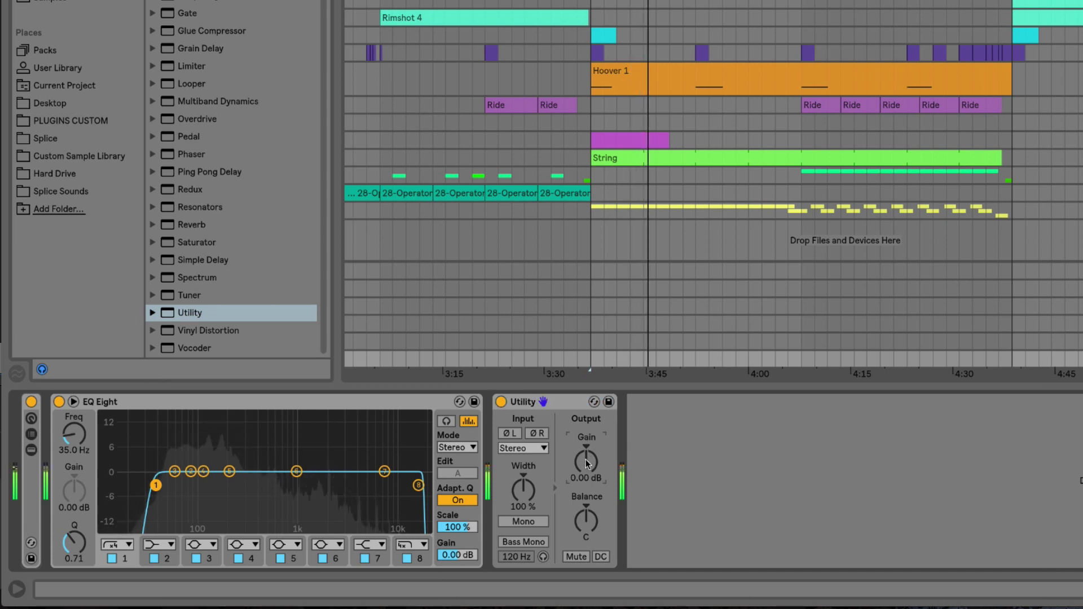
pyautogui.moveTo(588, 459); pyautogui.dragTo(588, 508)
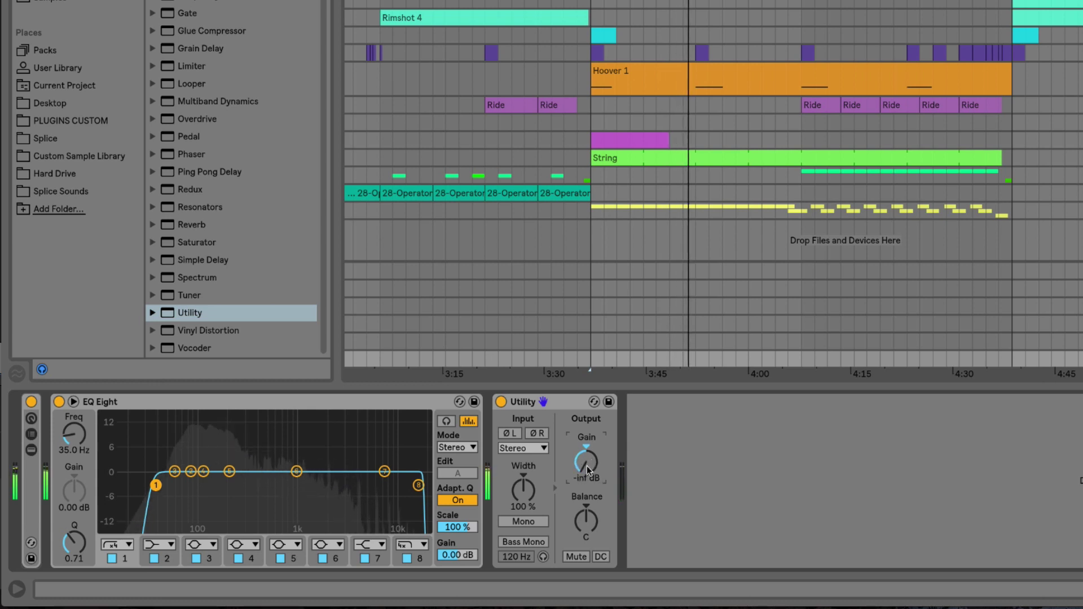
pyautogui.doubleClick(588, 462)
pyautogui.moveTo(586, 462); pyautogui.dragTo(585, 470)
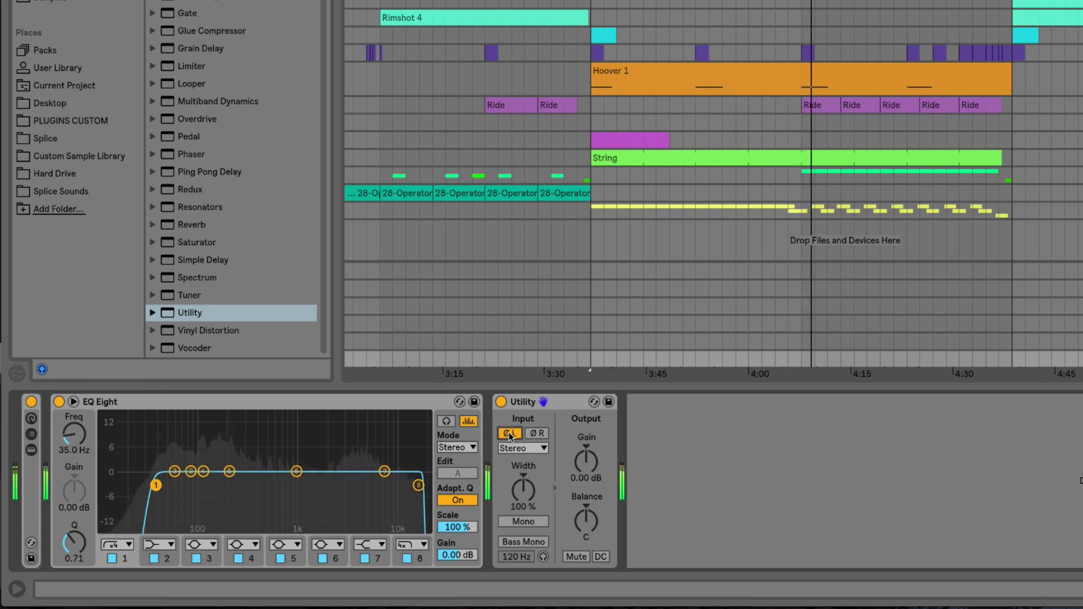
pyautogui.click(535, 434)
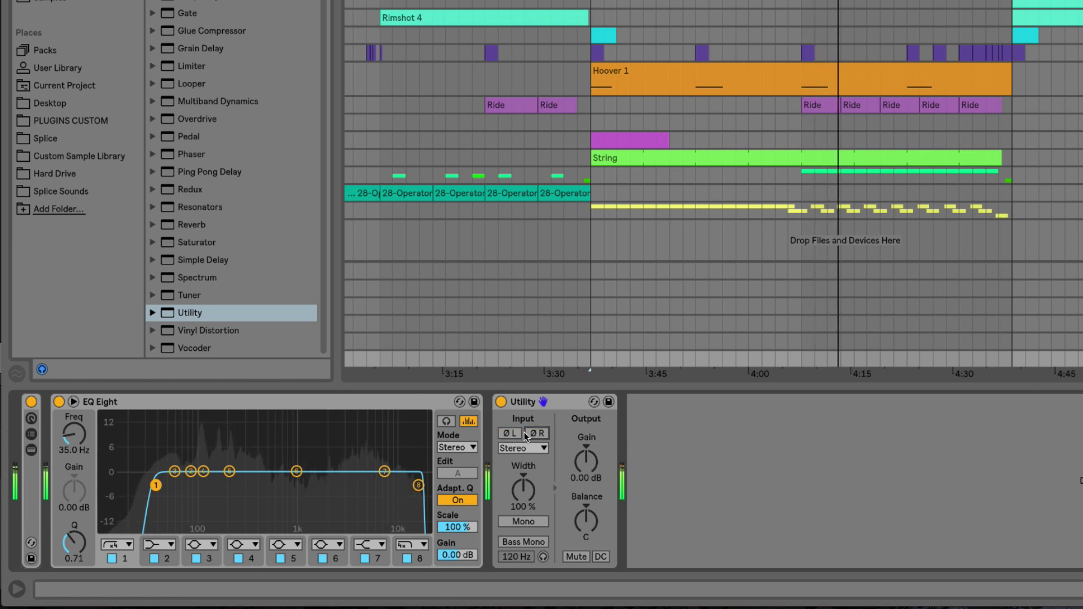
pyautogui.click(527, 433)
pyautogui.click(525, 447)
pyautogui.click(523, 461)
pyautogui.click(515, 477)
pyautogui.click(516, 451)
pyautogui.click(519, 505)
pyautogui.click(521, 447)
pyautogui.click(516, 477)
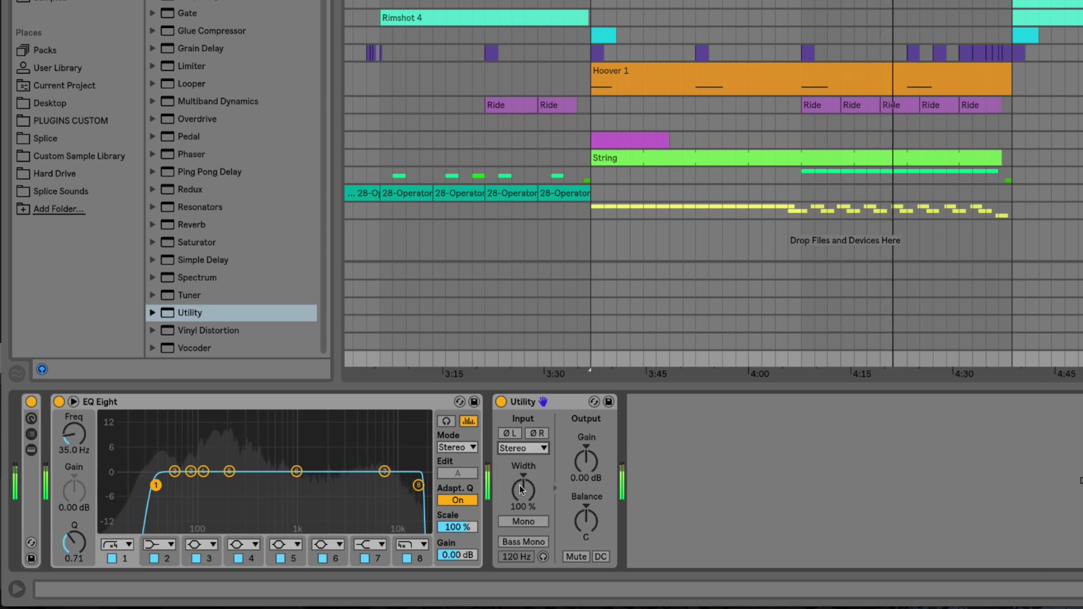
# Try the master Utility's Width and Mono settings, resetting width to 100% and toggling mono
pyautogui.moveTo(522, 489); pyautogui.dragTo(522, 418)
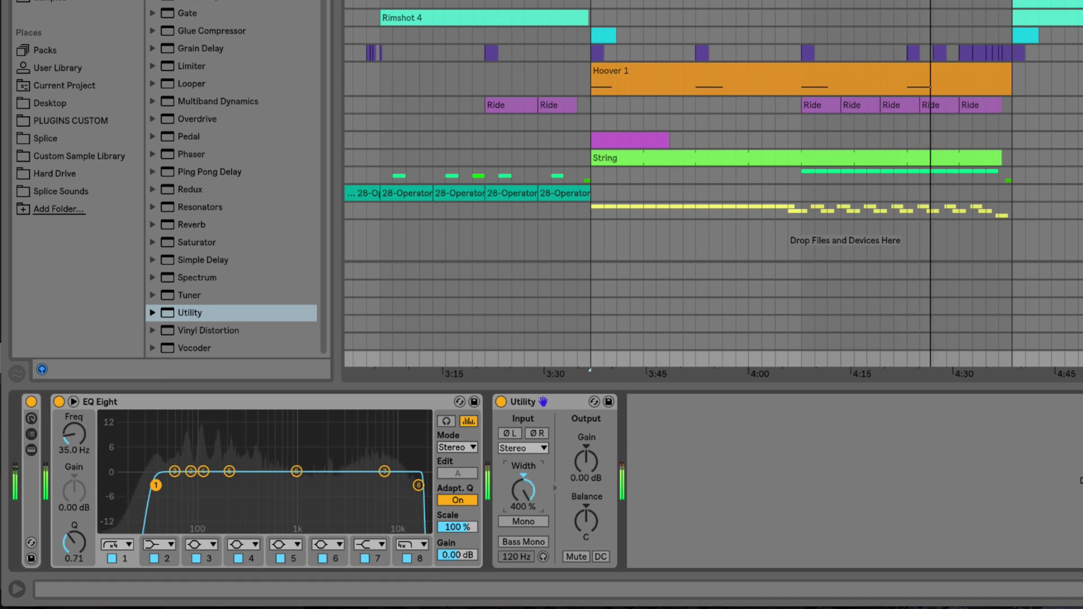
pyautogui.click(522, 476)
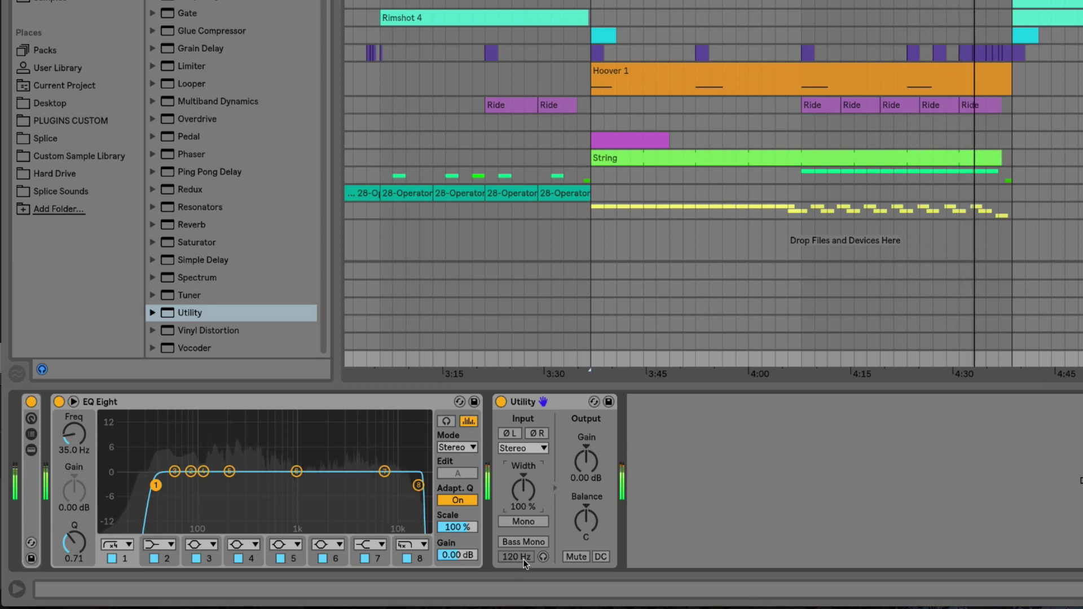
pyautogui.click(520, 523)
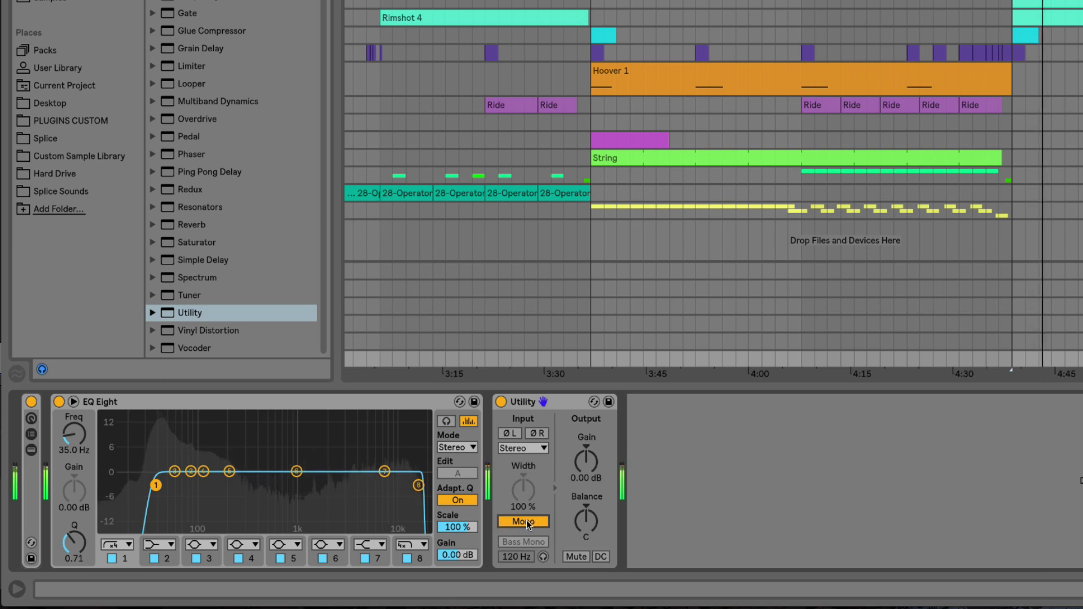
pyautogui.click(526, 521)
pyautogui.moveTo(523, 491); pyautogui.dragTo(524, 542)
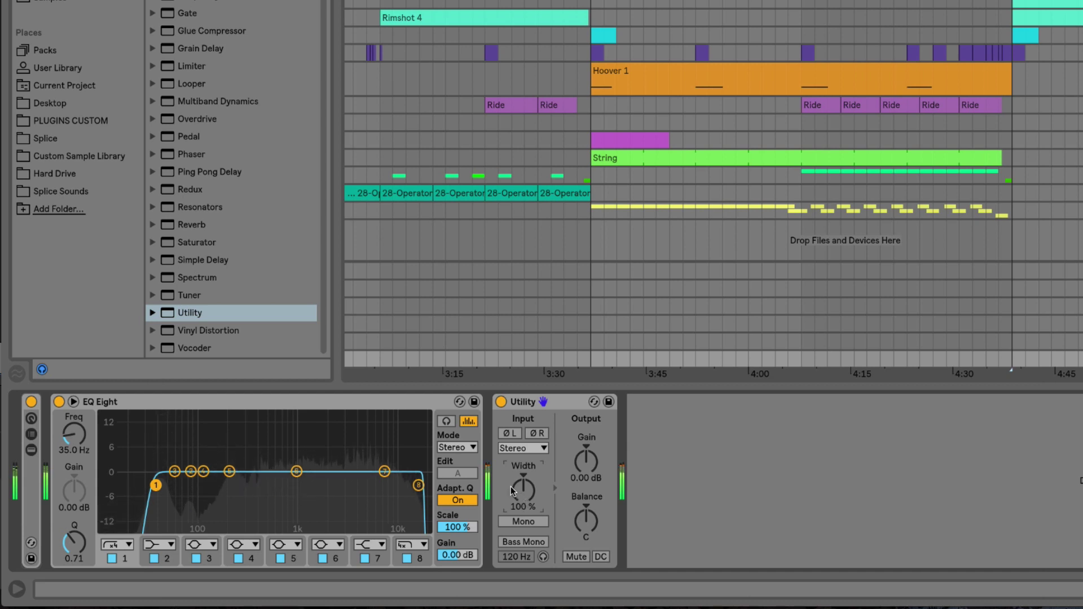
# Keep the master in stereo with mono off and begin adjusting the Bass Mono cutoff
pyautogui.click(520, 521)
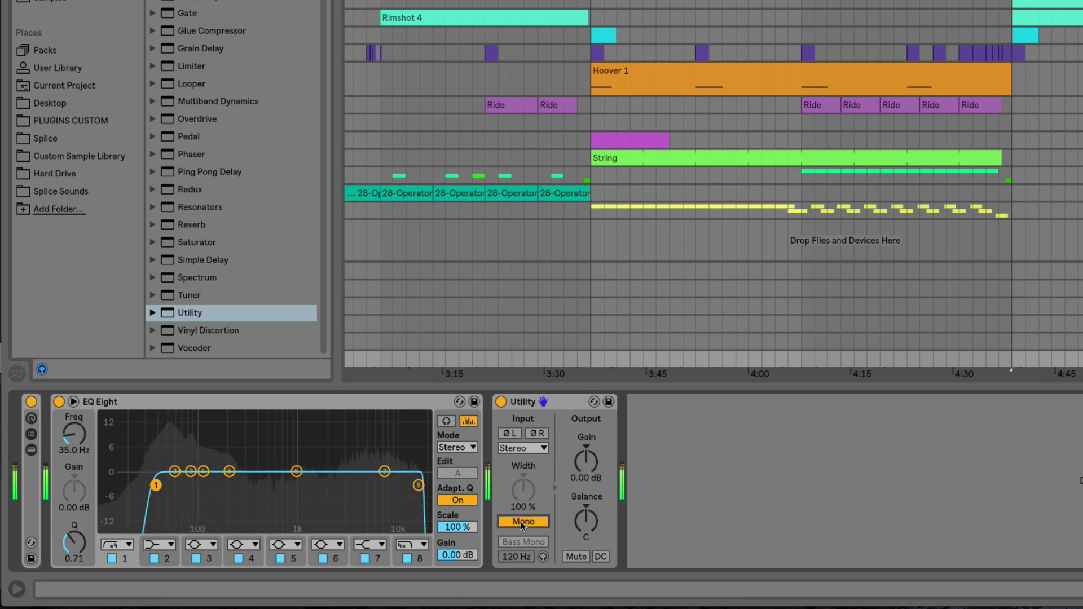
pyautogui.click(521, 522)
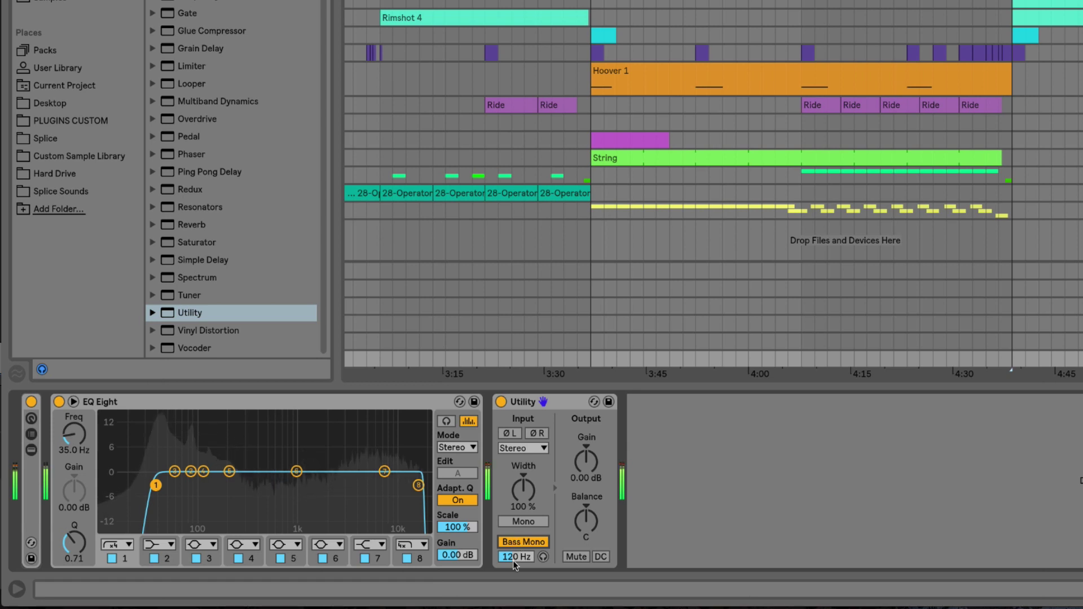
pyautogui.moveTo(513, 557); pyautogui.dragTo(512, 562)
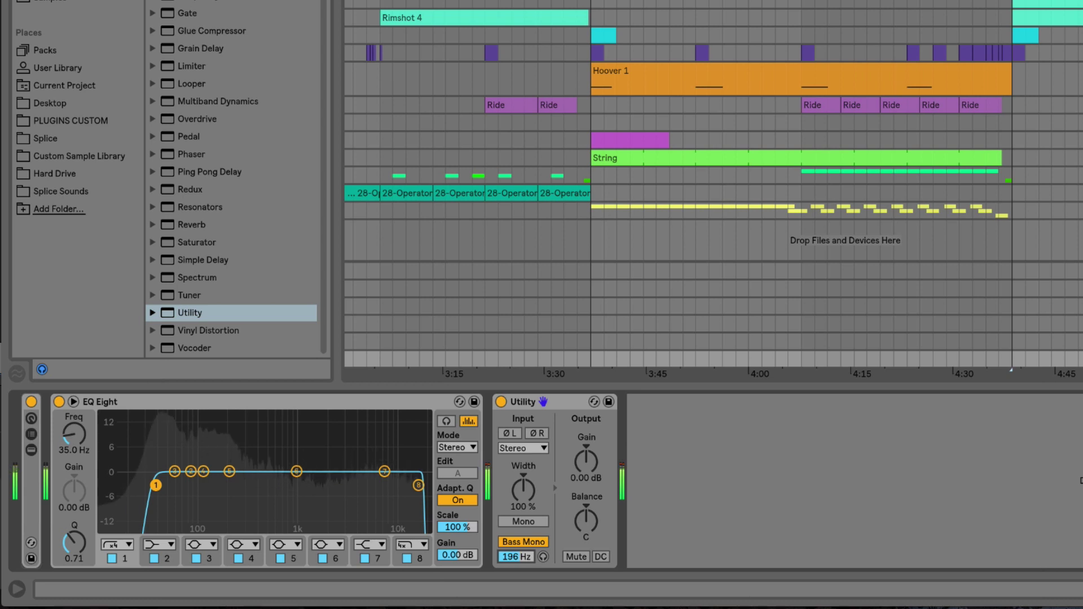
pyautogui.moveTo(516, 557); pyautogui.dragTo(516, 560)
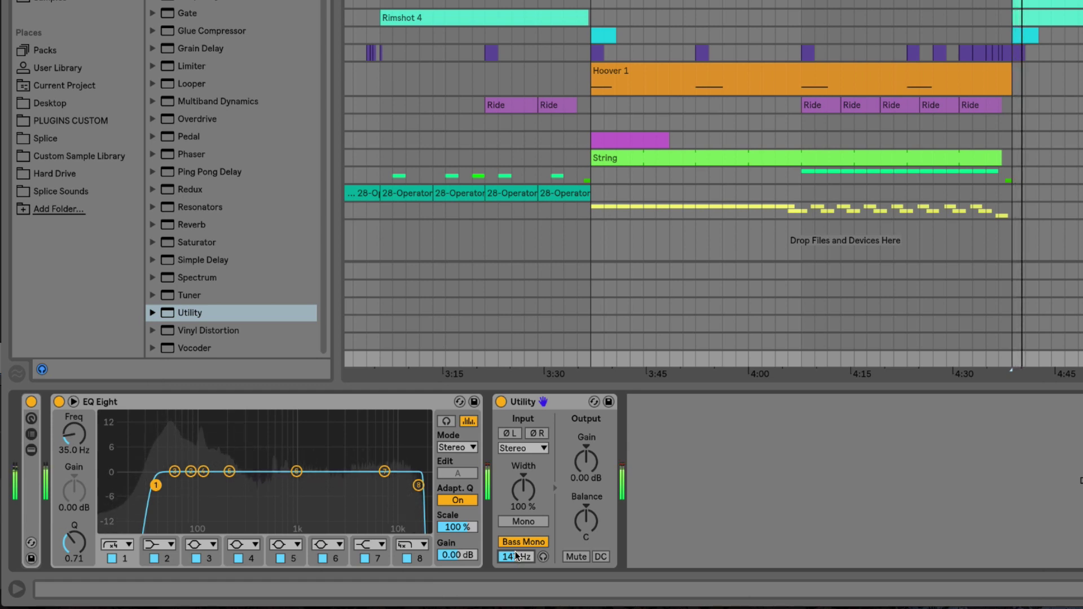
# Audition the mono low band while sweeping the cutoff through 50, 80 and about 116 Hz
pyautogui.click(543, 557)
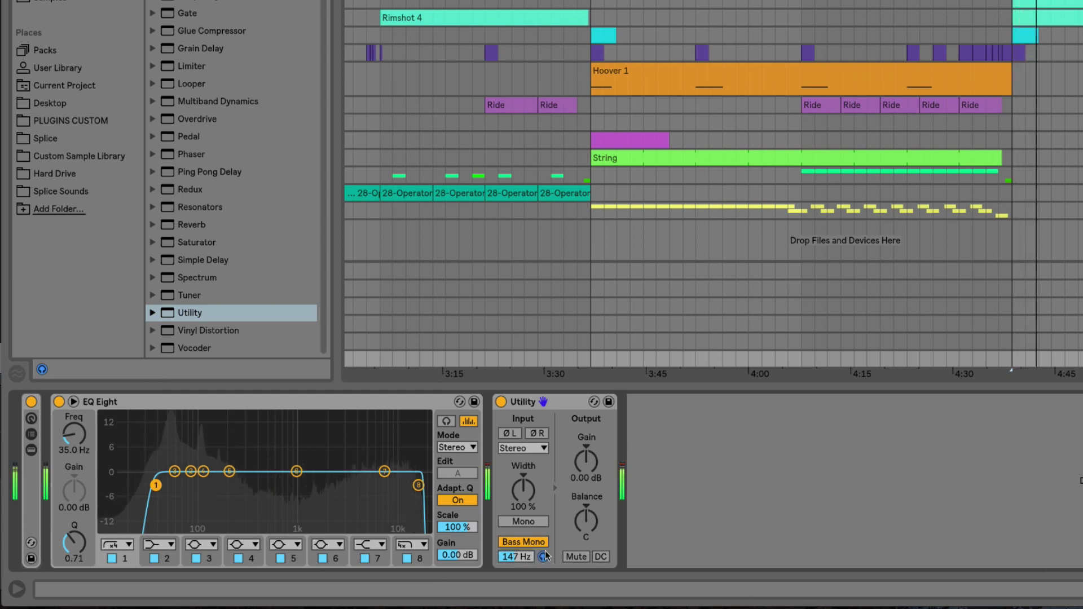
pyautogui.moveTo(516, 557); pyautogui.dragTo(516, 601)
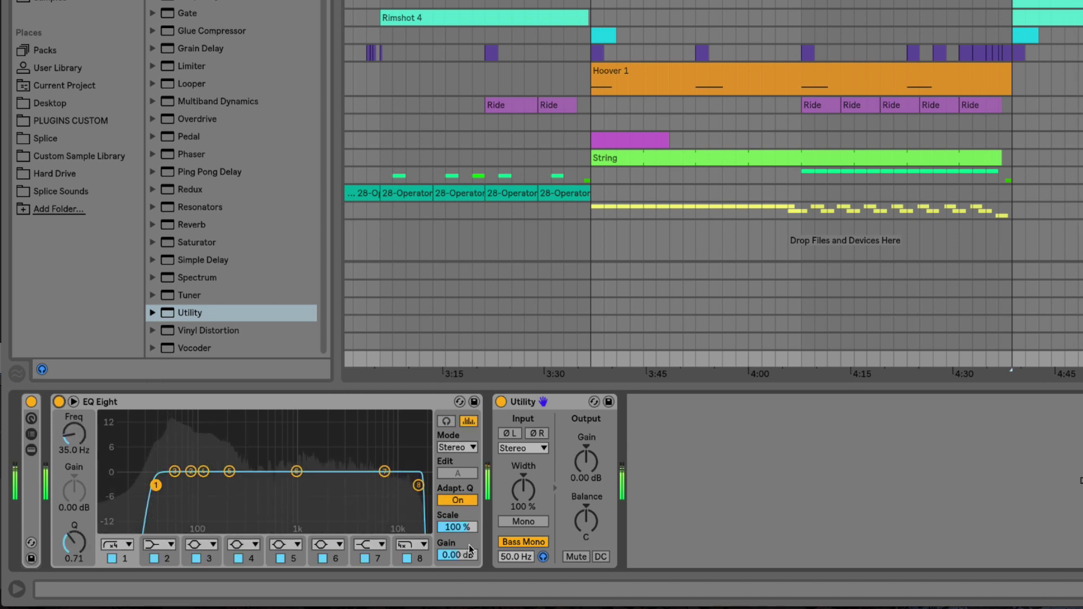
pyautogui.moveTo(511, 558); pyautogui.dragTo(510, 532)
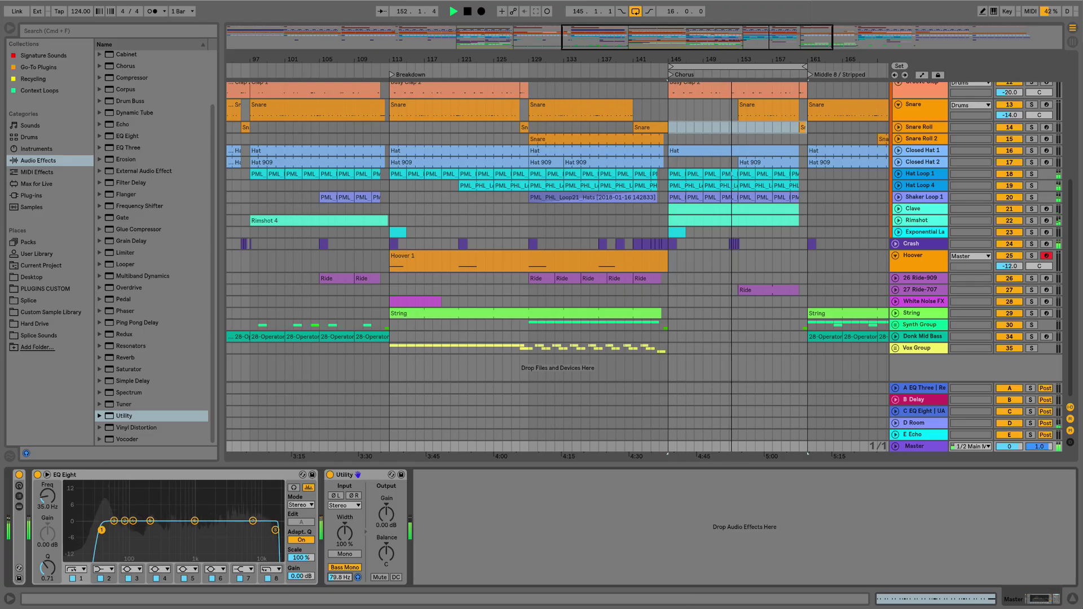
pyautogui.moveTo(339, 577); pyautogui.dragTo(340, 566)
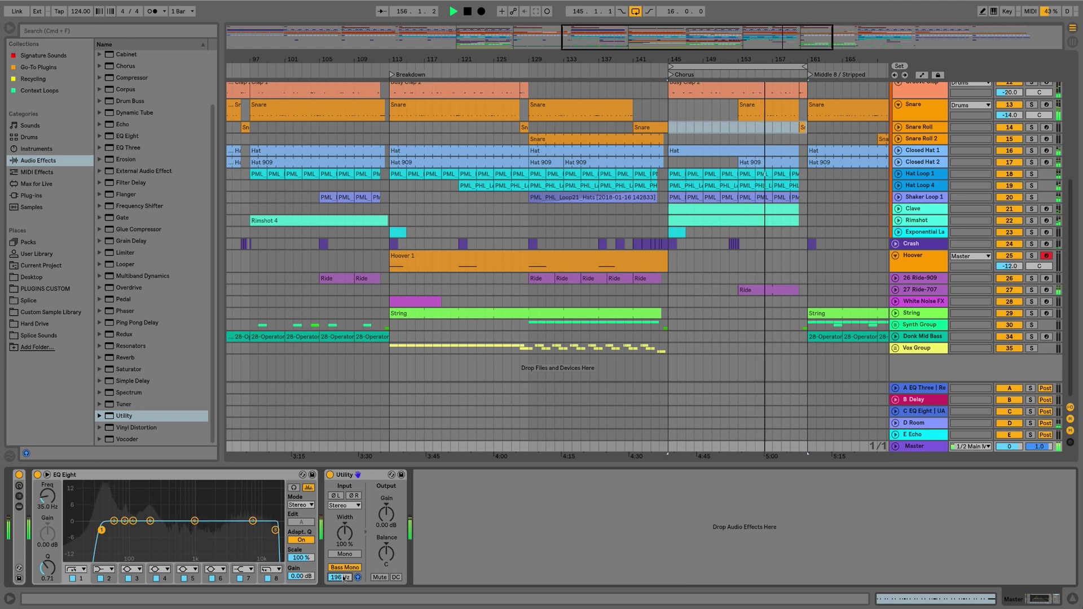
# Reset the Bass Mono cutoff to 200 Hz and stop auditioning the low band
pyautogui.moveTo(341, 578); pyautogui.dragTo(341, 569)
pyautogui.press('Delete')
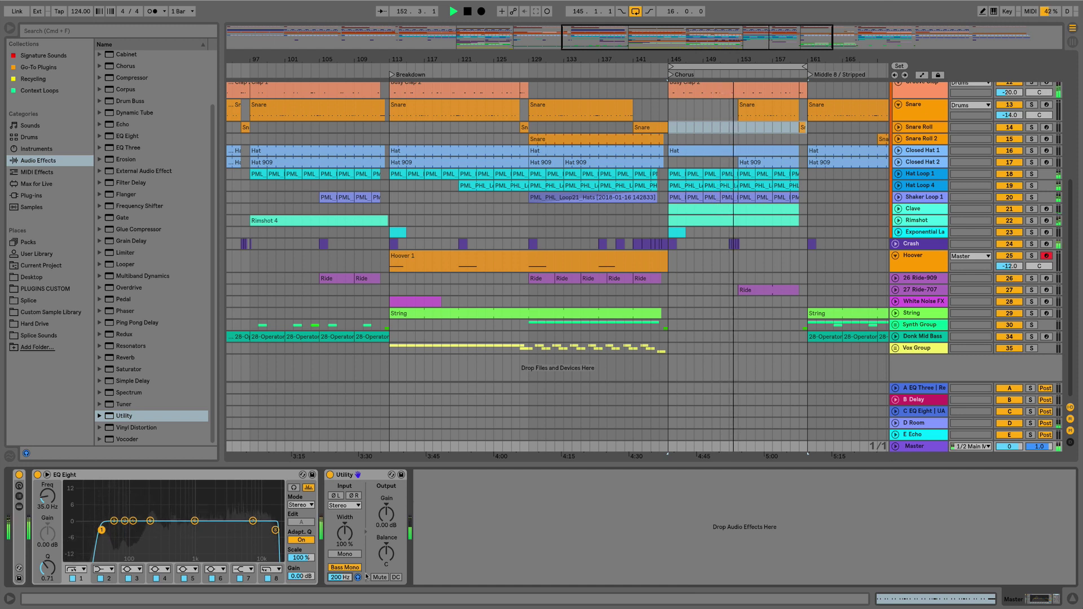
pyautogui.click(357, 578)
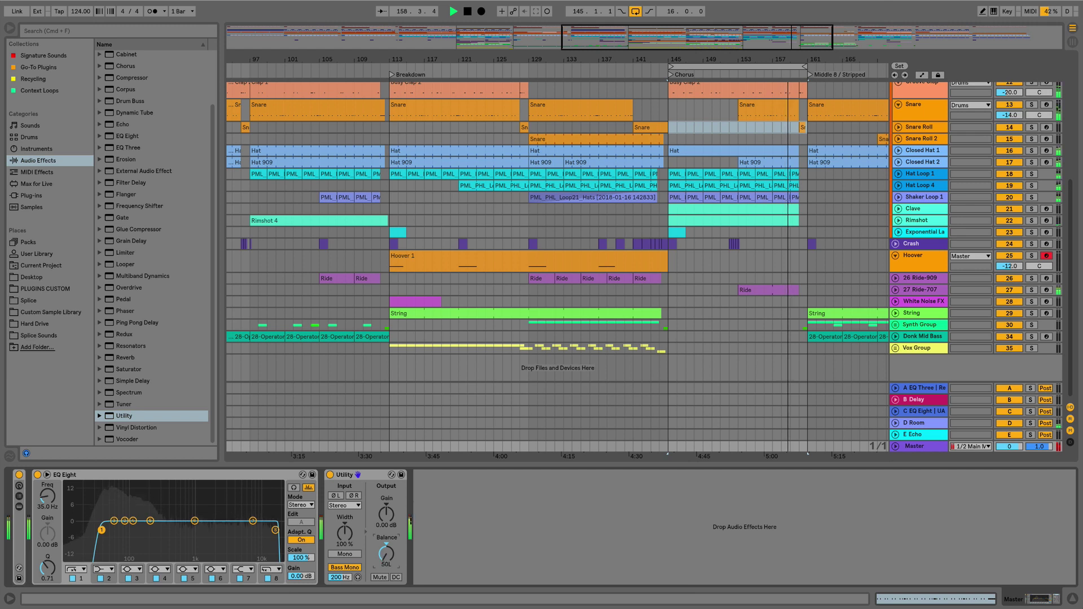
# Recentre the master Utility balance, leaving mute and DC removal off
pyautogui.moveTo(387, 553); pyautogui.dragTo(387, 535)
pyautogui.doubleClick(388, 559)
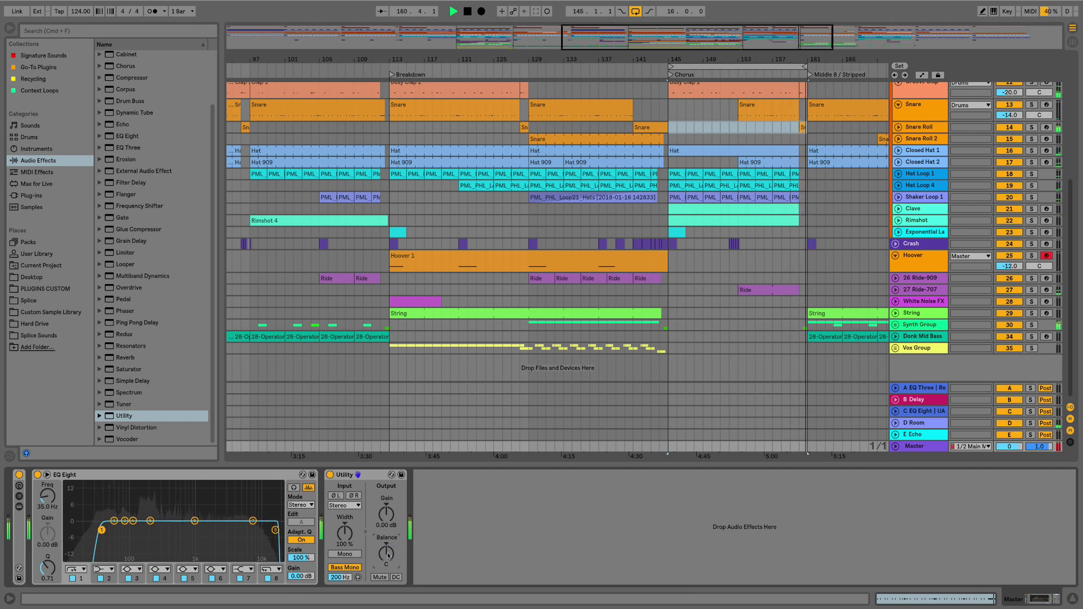
pyautogui.click(381, 578)
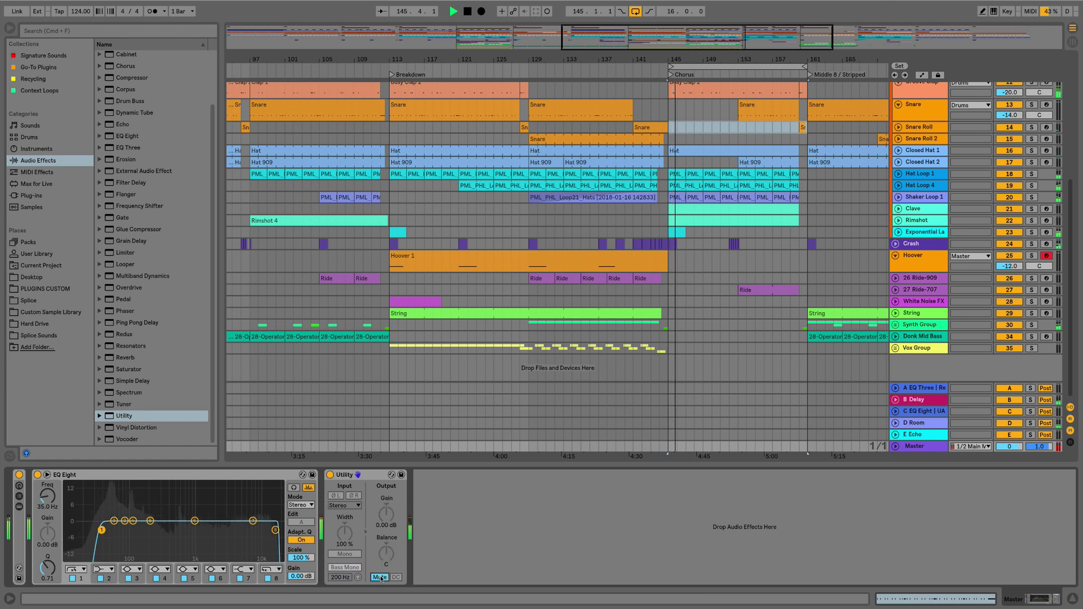
pyautogui.click(387, 579)
pyautogui.click(395, 578)
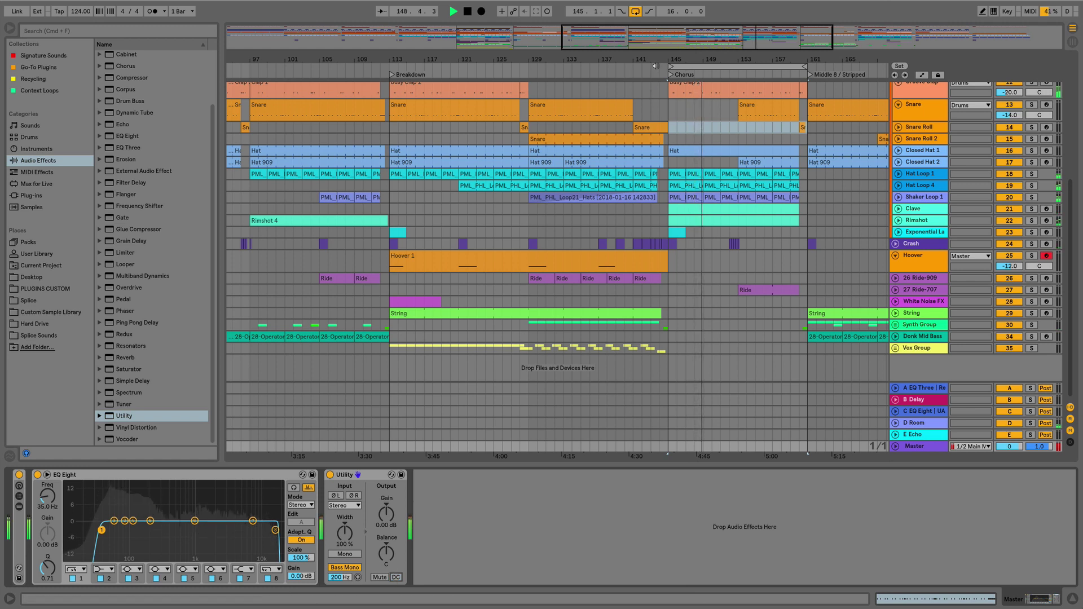
# Move the loop start back to bar 113 and select bars 121–145 on Donk Mid Bass
pyautogui.moveTo(671, 66); pyautogui.dragTo(392, 74)
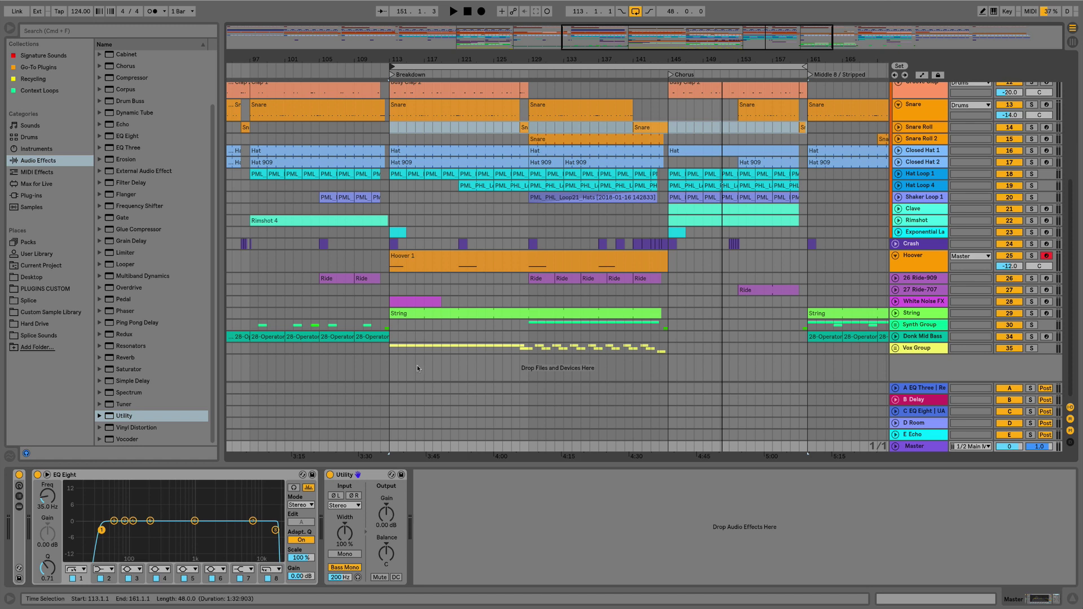
pyautogui.click(464, 337)
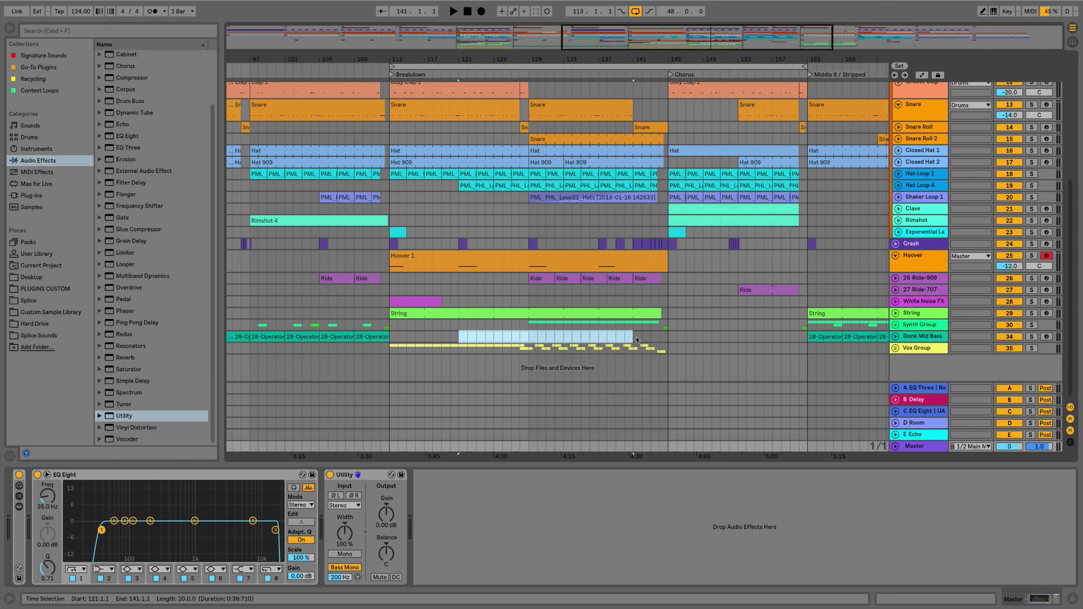
pyautogui.moveTo(637, 337); pyautogui.dragTo(672, 340)
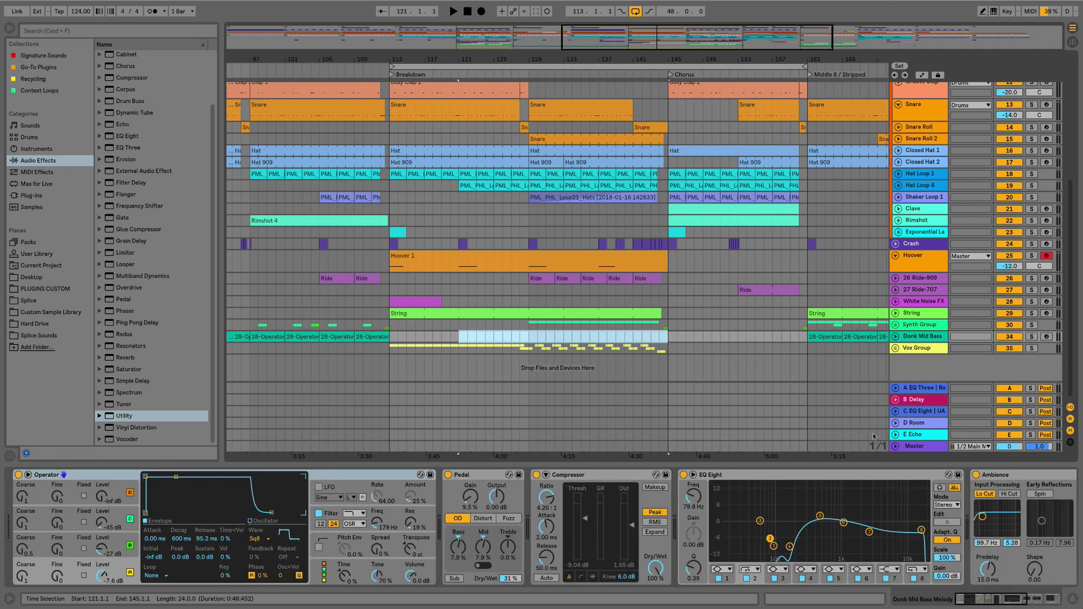
pyautogui.click(927, 446)
pyautogui.hscroll(3, 492, 346)
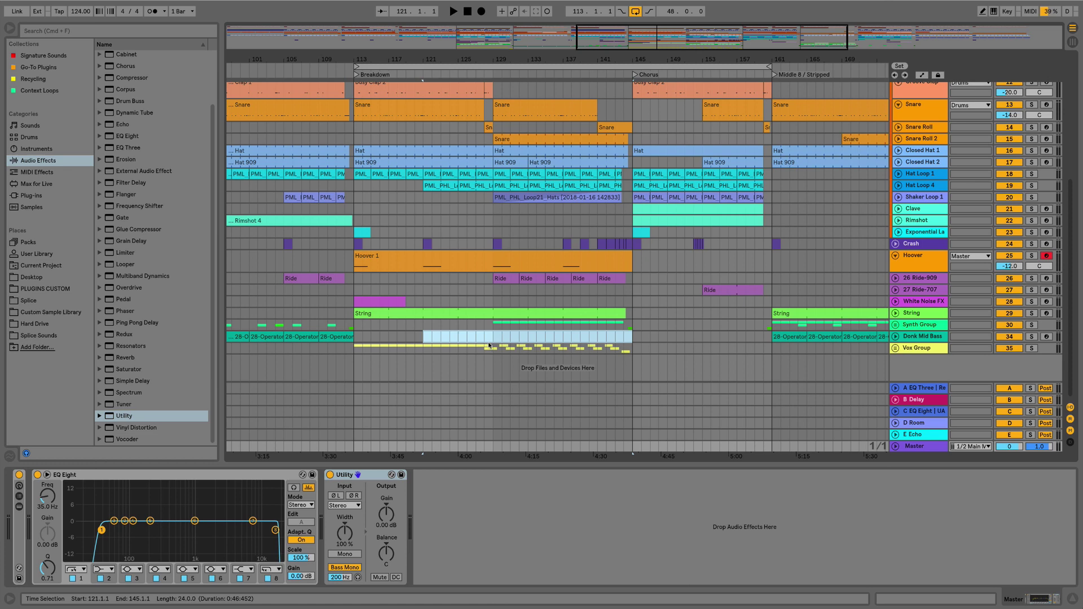
# Select bars 145–159 on Donk Mid Bass, play from bar 113, and show the Master's devices
pyautogui.moveTo(635, 337); pyautogui.dragTo(625, 339)
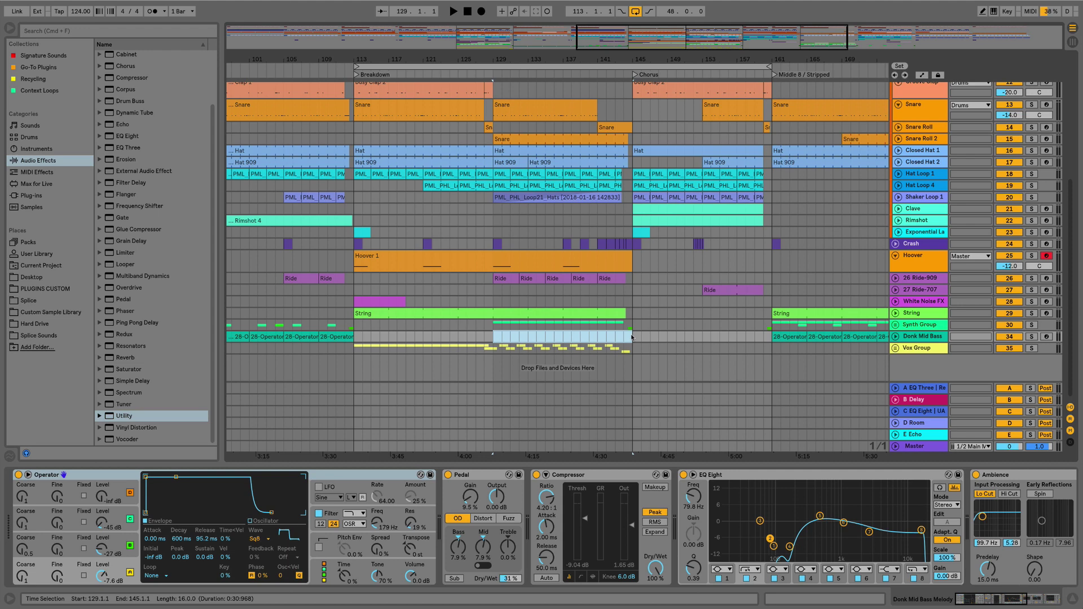
pyautogui.click(632, 337)
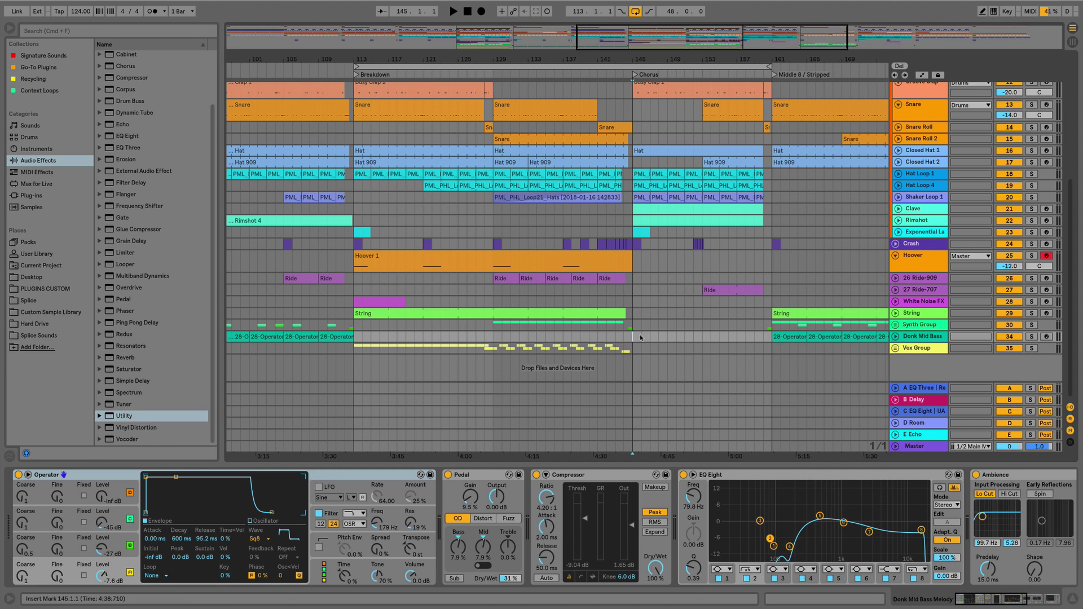
pyautogui.moveTo(665, 337); pyautogui.dragTo(755, 337)
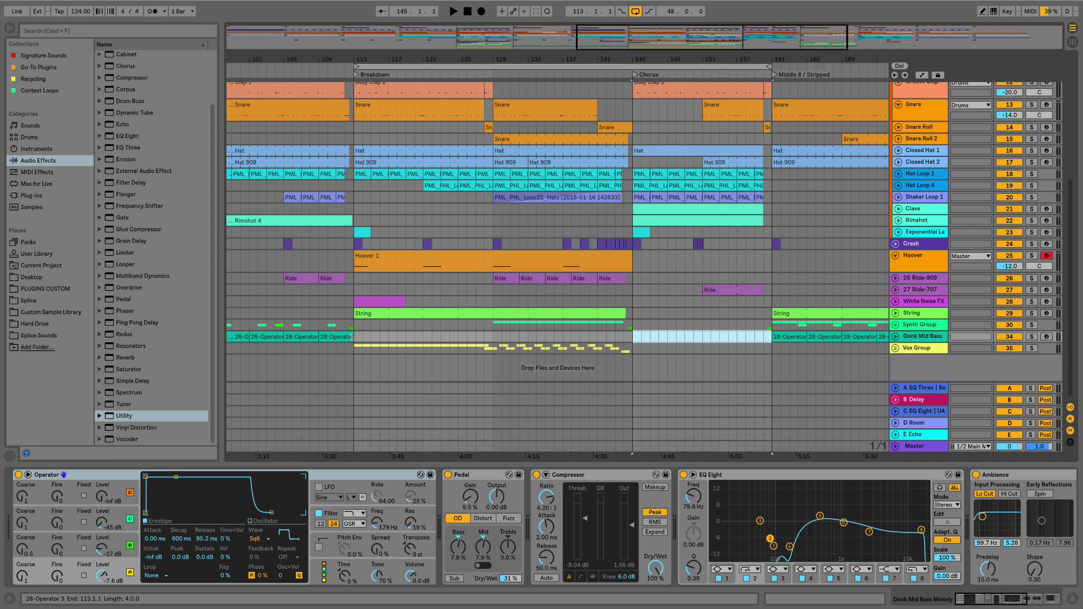
pyautogui.click(354, 337)
pyautogui.press('space')
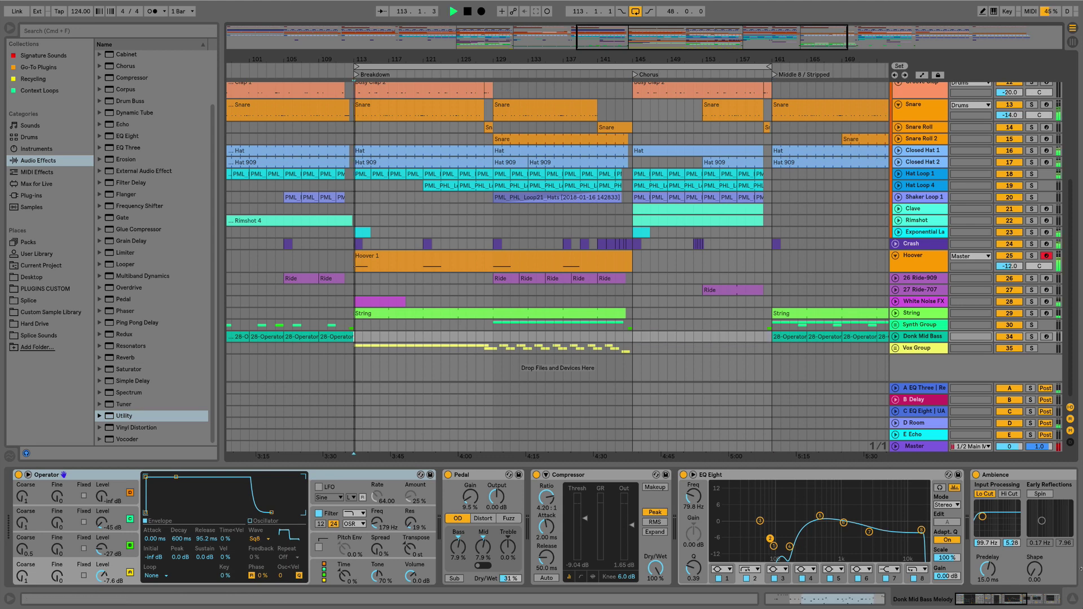
pyautogui.click(933, 448)
# Switch the master Utility to Mid/Side mode and push the balance fully to the sides
pyautogui.click(896, 446)
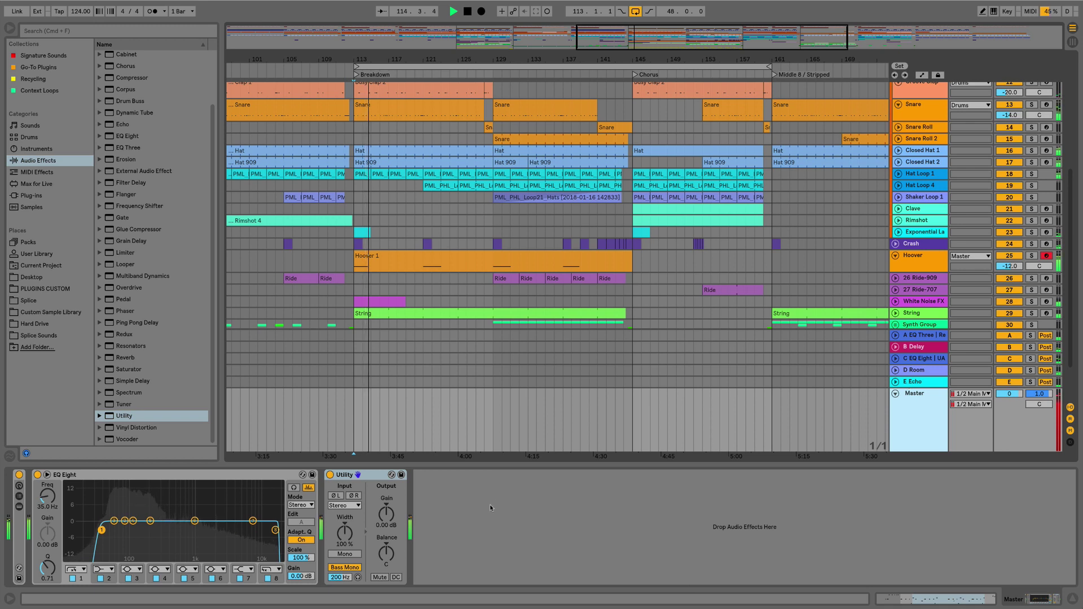
pyautogui.rightClick(345, 532)
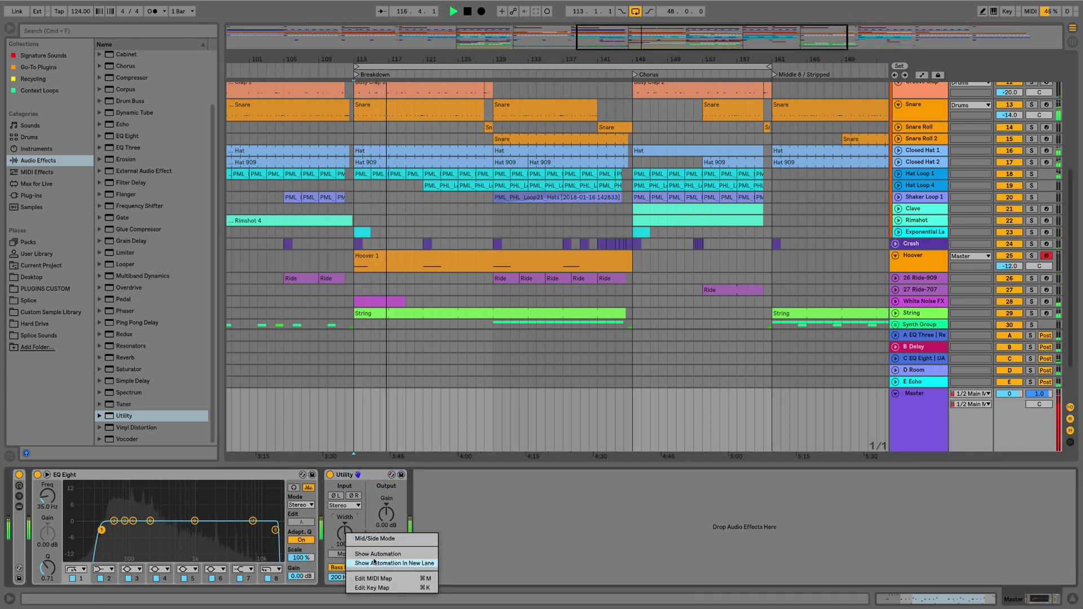
pyautogui.click(369, 539)
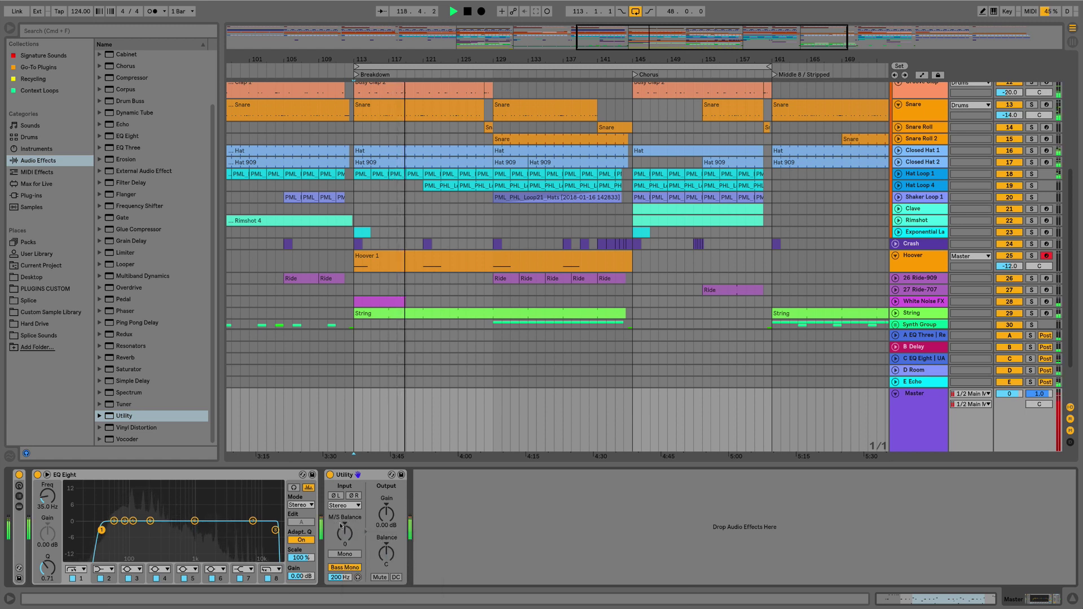
pyautogui.moveTo(344, 525); pyautogui.dragTo(345, 581)
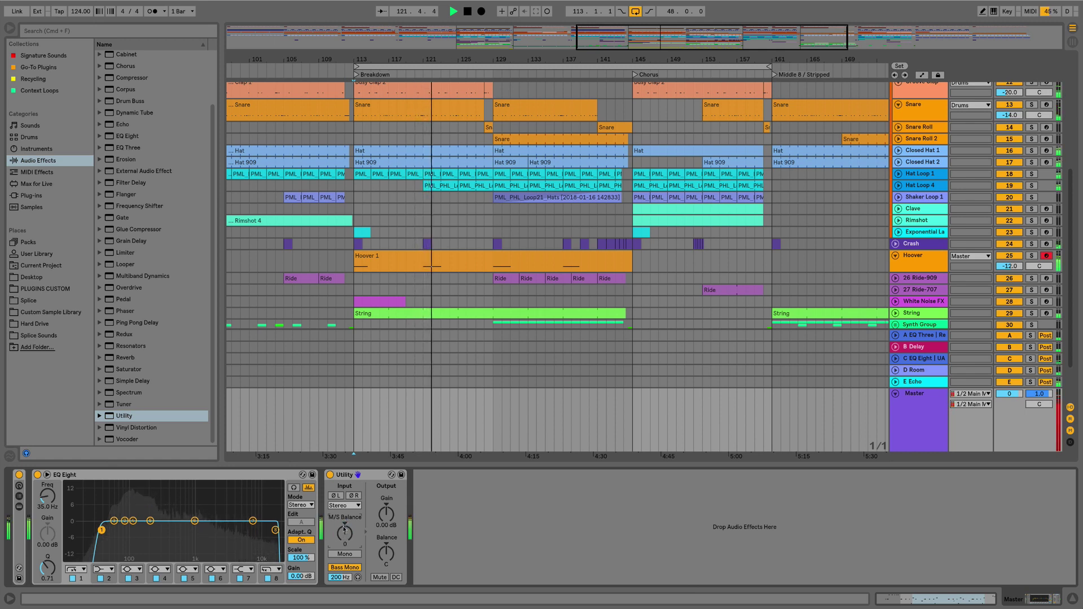
# Return Utility to Width mode at 100% and show Width automation in a new lane
pyautogui.rightClick(345, 529)
pyautogui.click(361, 534)
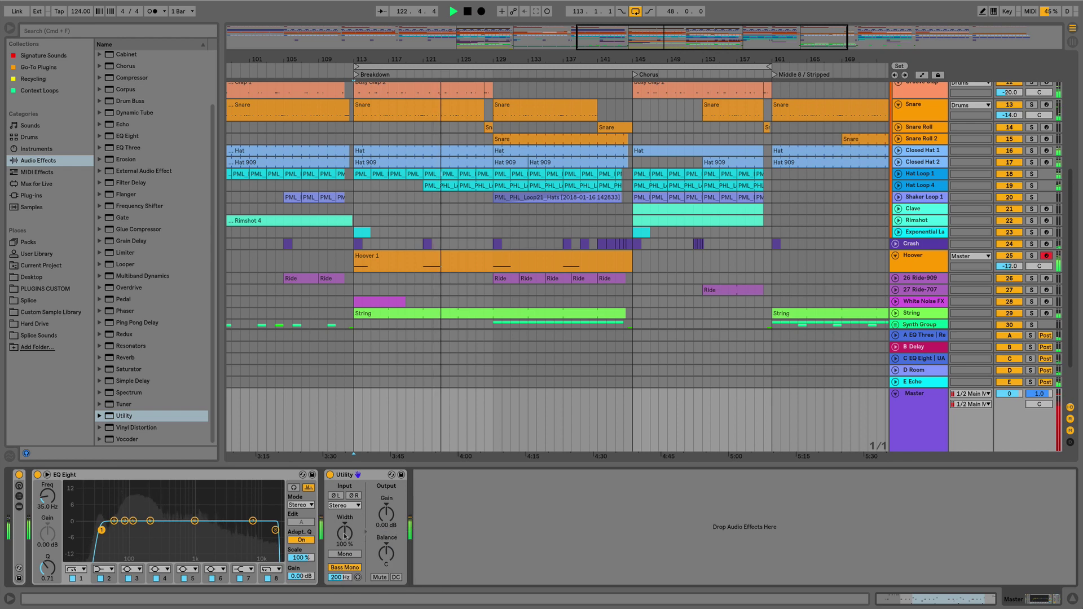
pyautogui.rightClick(343, 534)
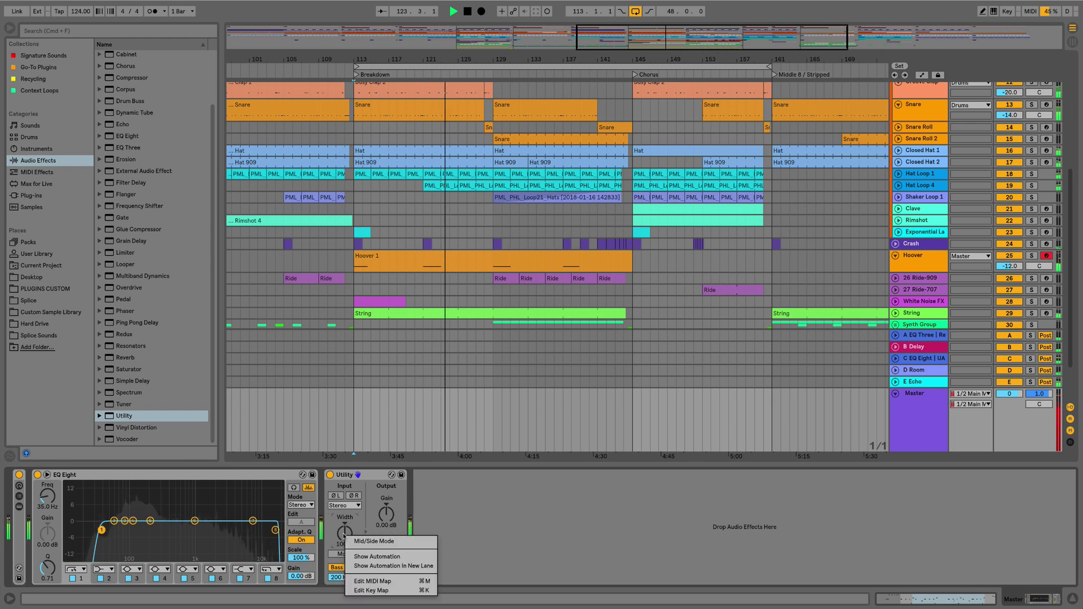
pyautogui.click(373, 566)
# Add a breakpoint on the Master Stereo Width lane and select bars 129–145
pyautogui.scroll(-3, 477, 387)
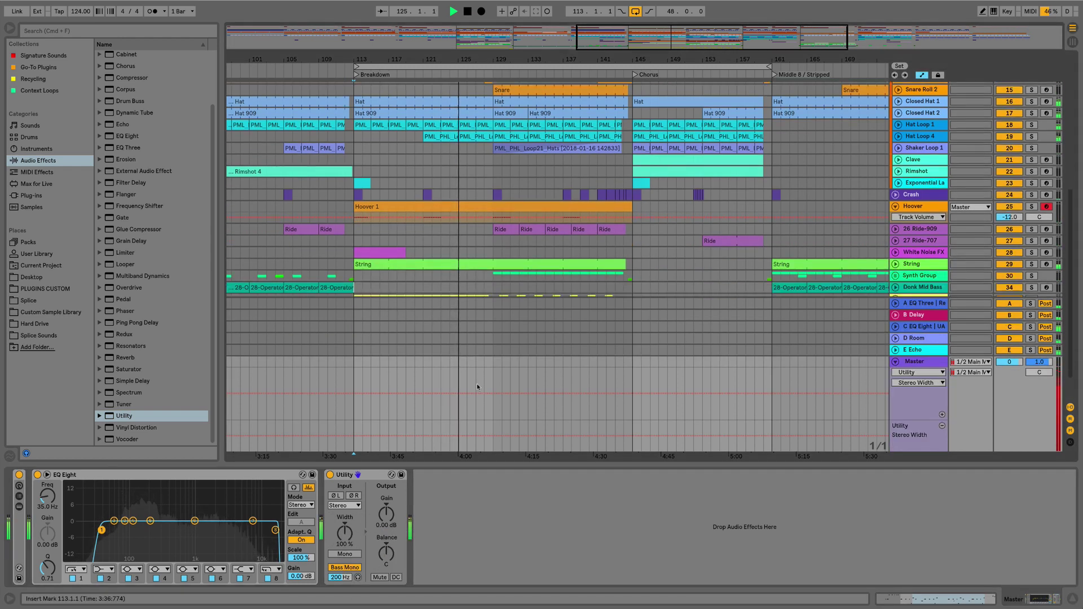
pyautogui.click(458, 393)
pyautogui.scroll(-3, 491, 350)
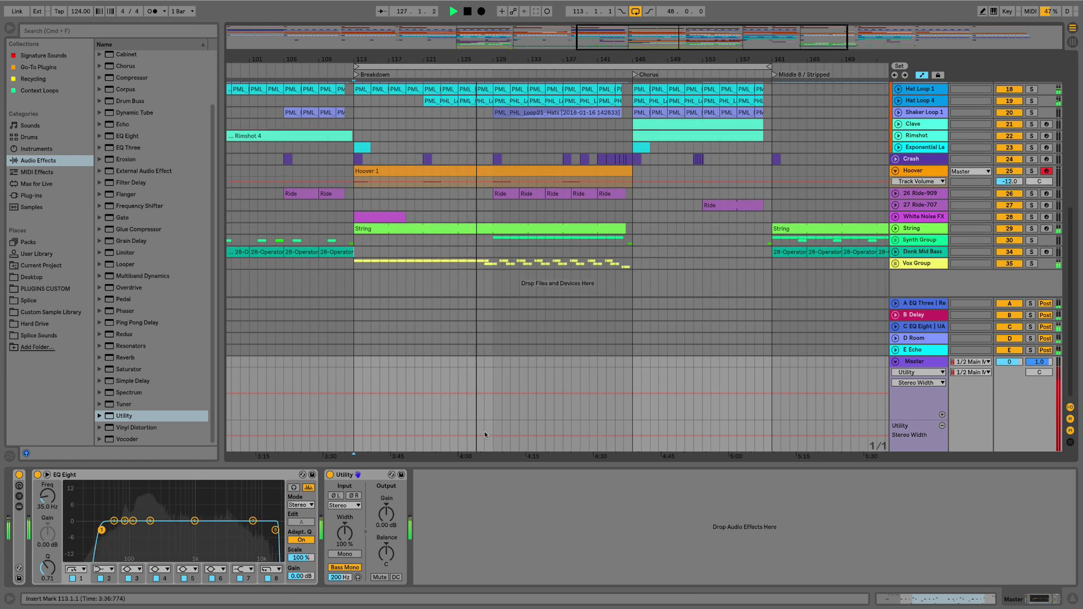
pyautogui.moveTo(494, 439); pyautogui.dragTo(612, 431)
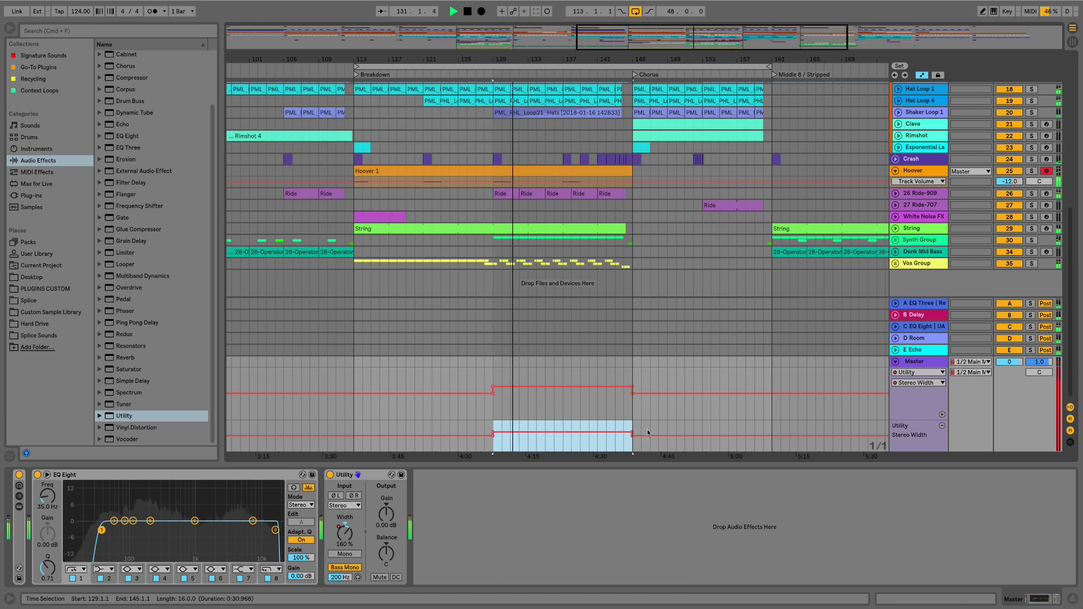
# Turn the width into an upward curve across bars 129–145, ending at 153 %
pyautogui.click(493, 433)
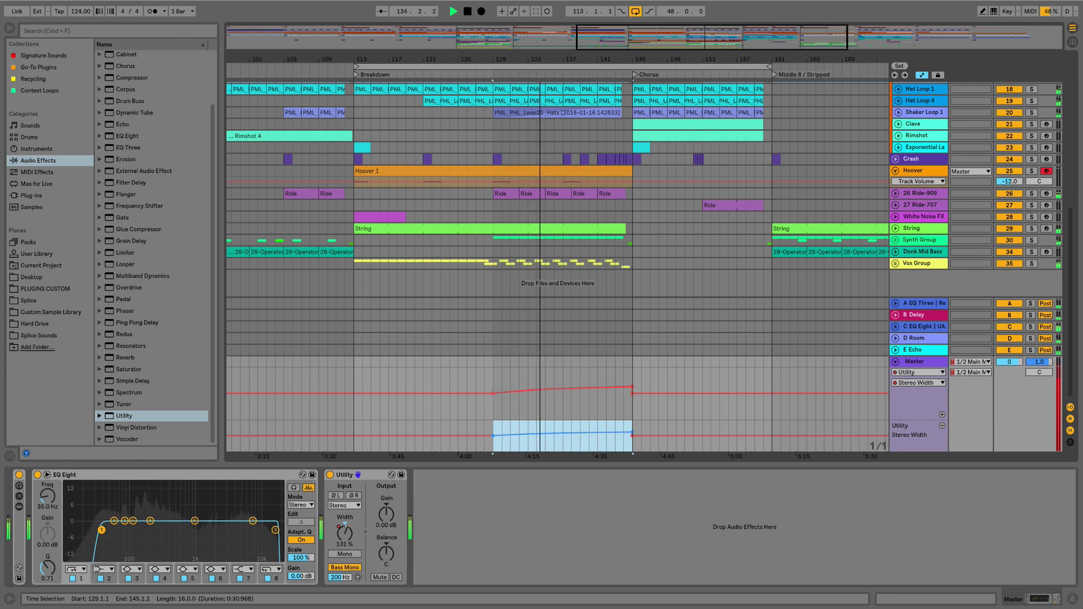
pyautogui.moveTo(914, 421); pyautogui.dragTo(912, 346)
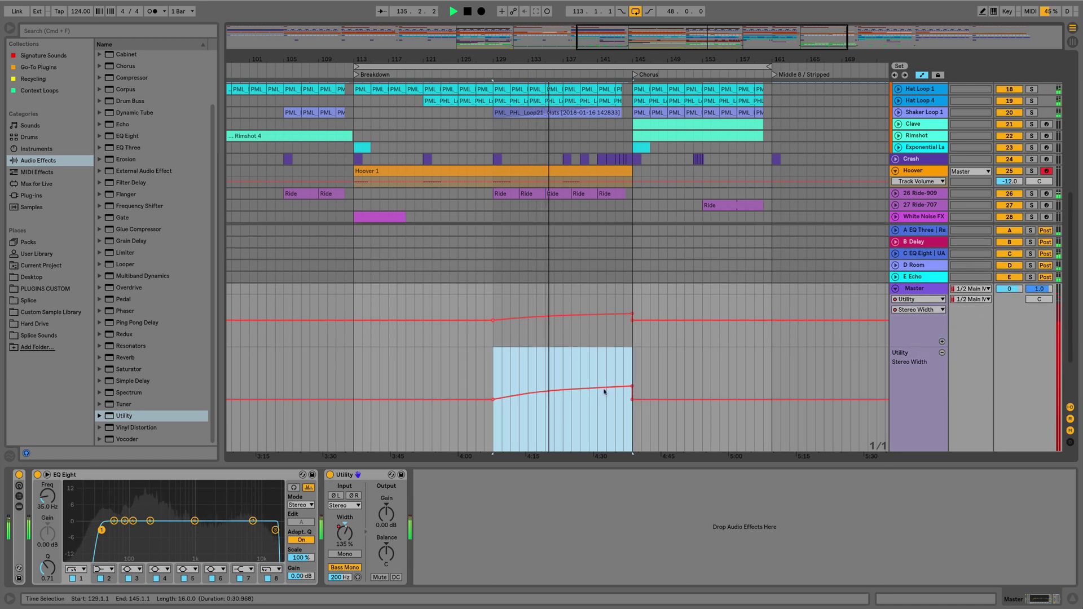
pyautogui.moveTo(579, 392); pyautogui.dragTo(580, 418)
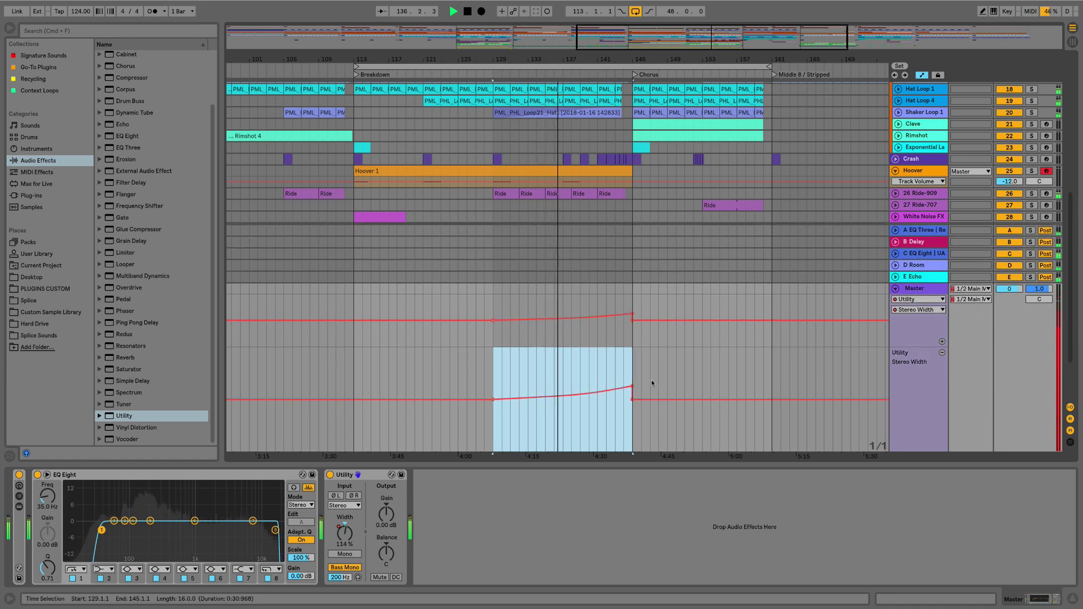
pyautogui.moveTo(632, 386); pyautogui.dragTo(632, 387)
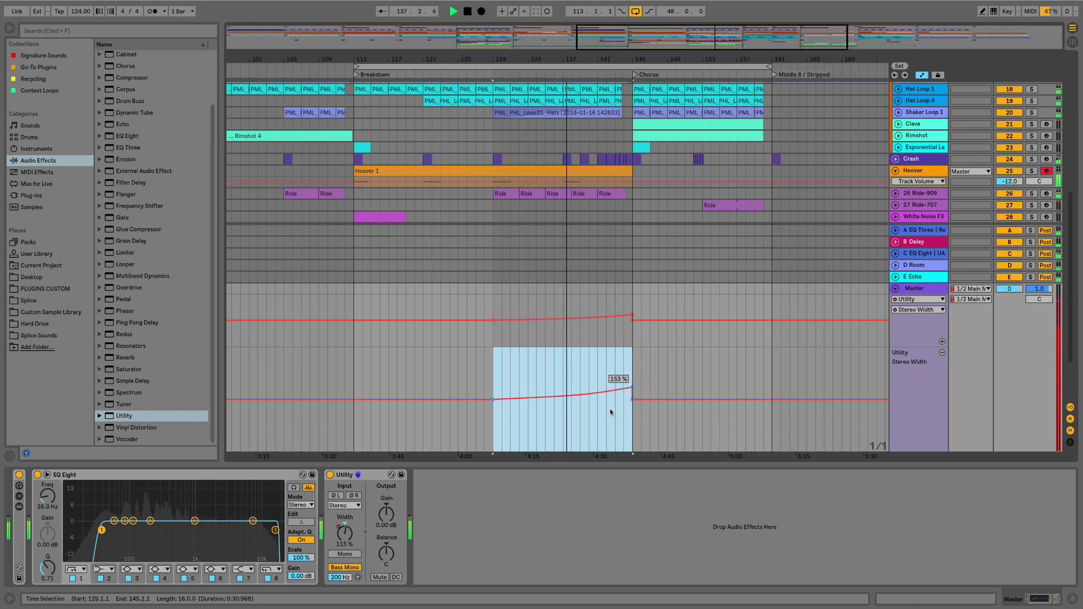
# Show the Master Utility Gain automation lane and select bars 129–145
pyautogui.click(386, 524)
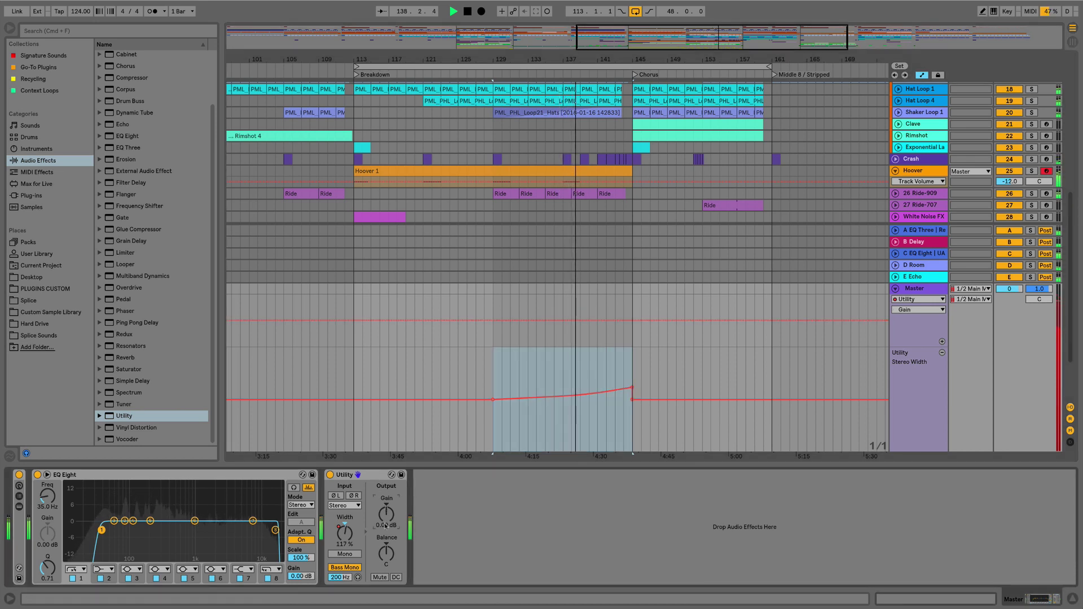
pyautogui.rightClick(390, 519)
pyautogui.click(406, 526)
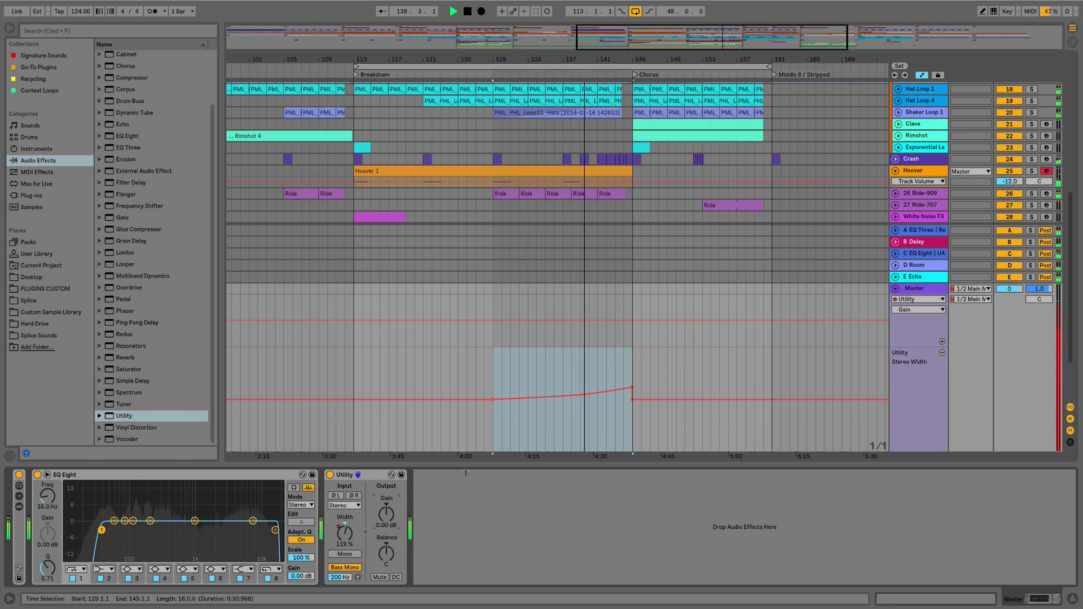
pyautogui.moveTo(499, 334); pyautogui.dragTo(636, 329)
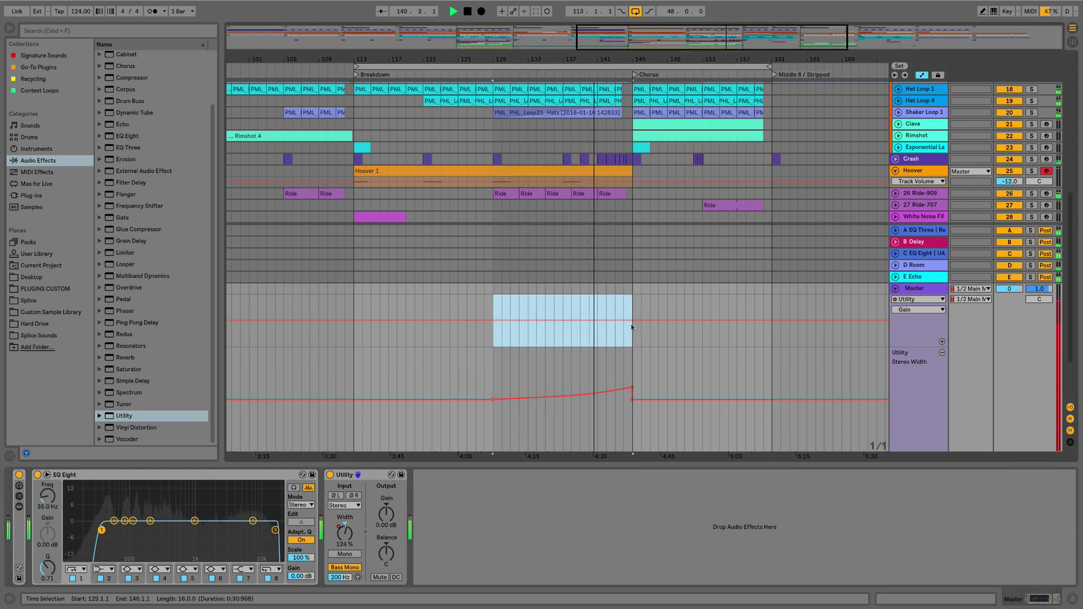
# Slope the gain down from 0 dB to about -3 dB by bar 145
pyautogui.click(629, 322)
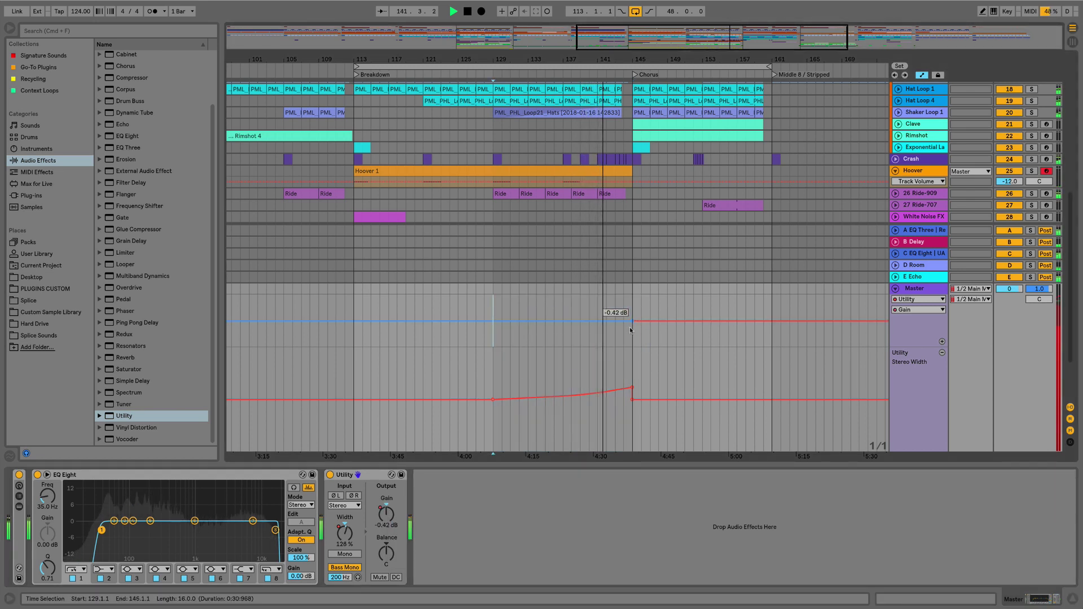
pyautogui.moveTo(629, 327); pyautogui.dragTo(508, 323)
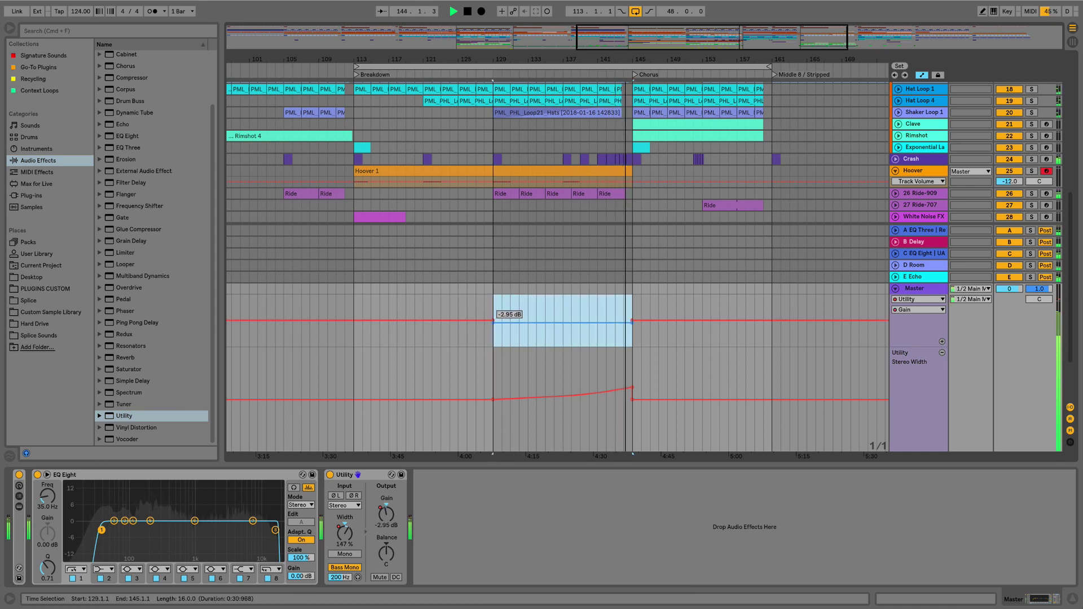
pyautogui.click(492, 323)
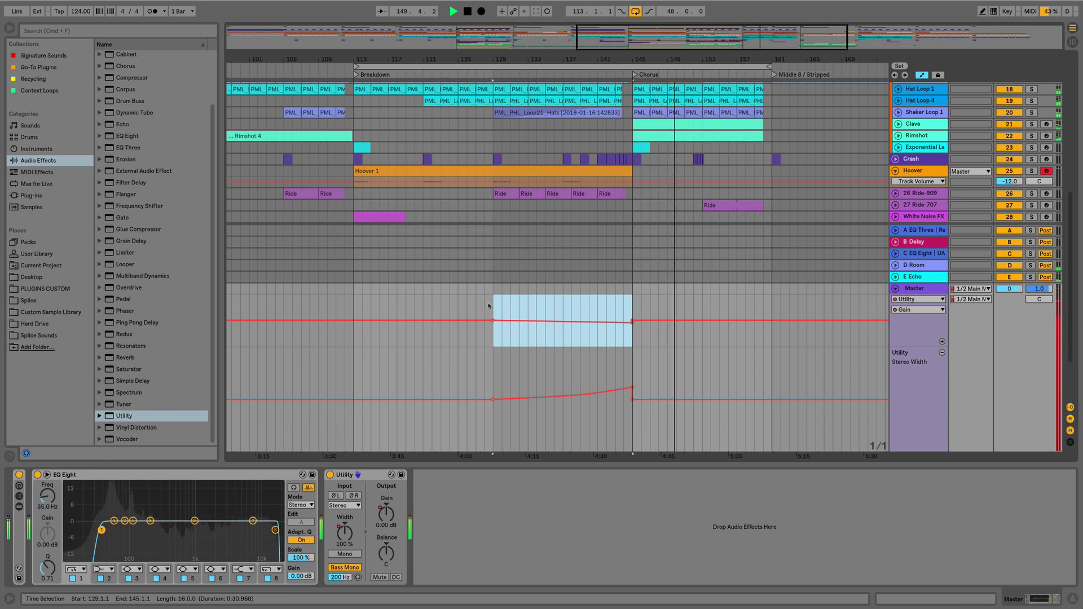
pyautogui.moveTo(493, 308); pyautogui.dragTo(768, 304)
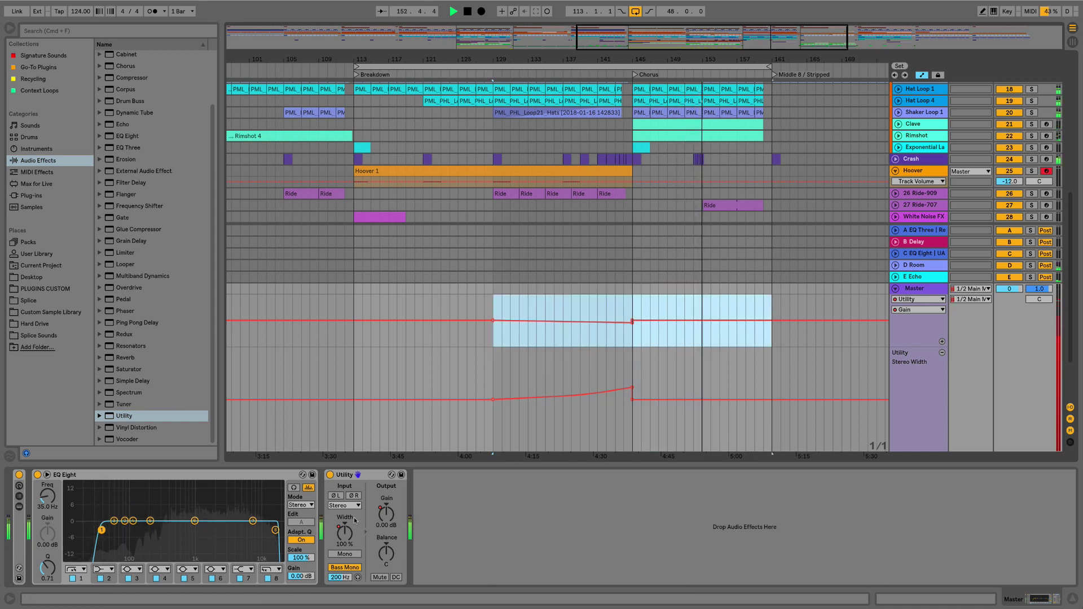
# Switch Utility width to Mid/Side and ramp M/S Balance up across bars 129–145
pyautogui.press('space')
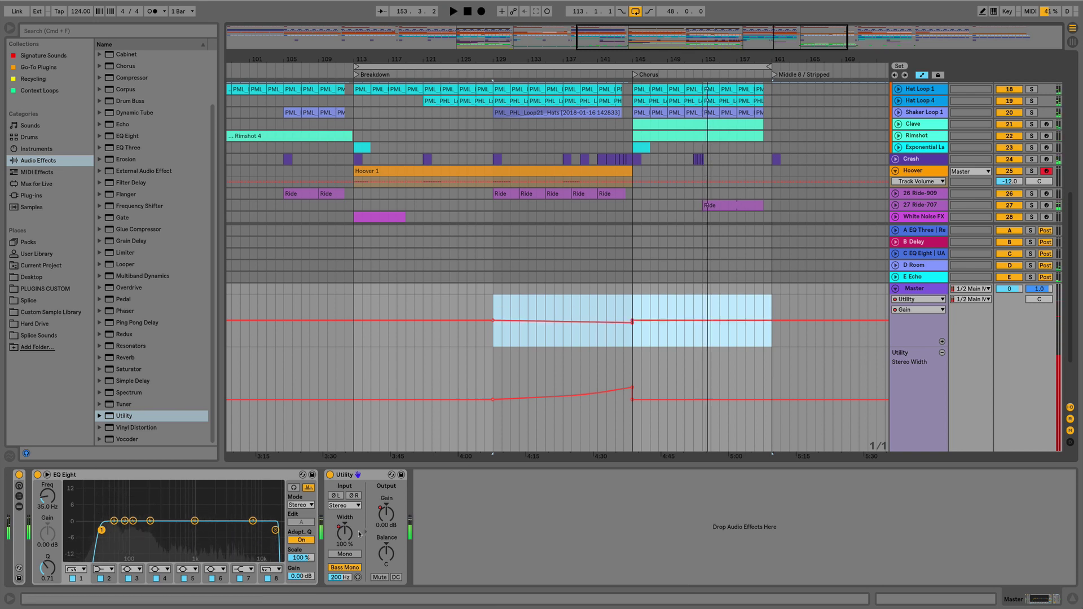
pyautogui.rightClick(355, 534)
pyautogui.click(370, 539)
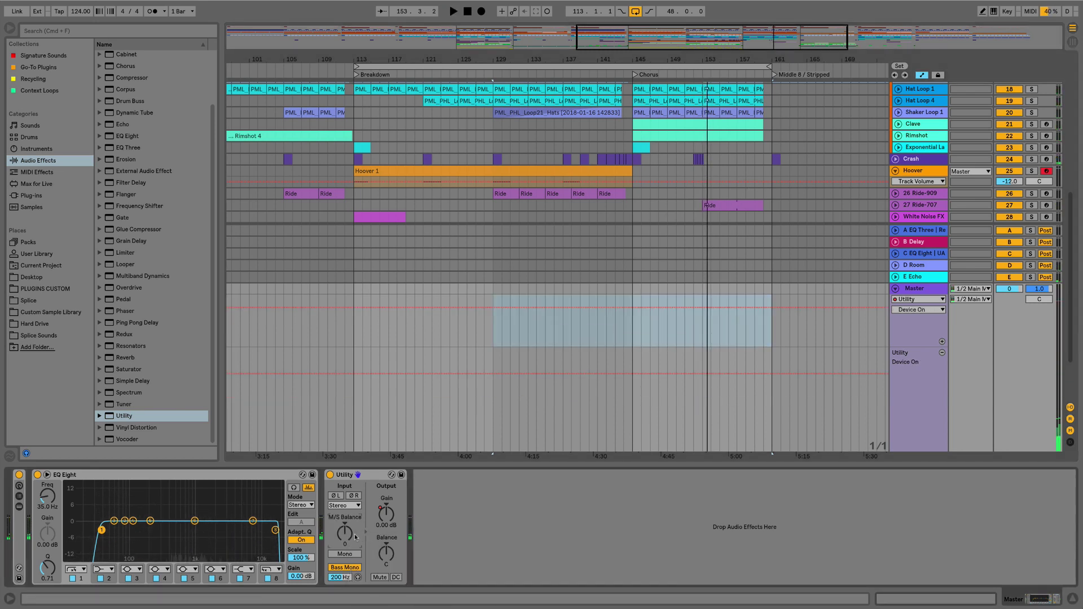
pyautogui.rightClick(347, 534)
pyautogui.click(389, 569)
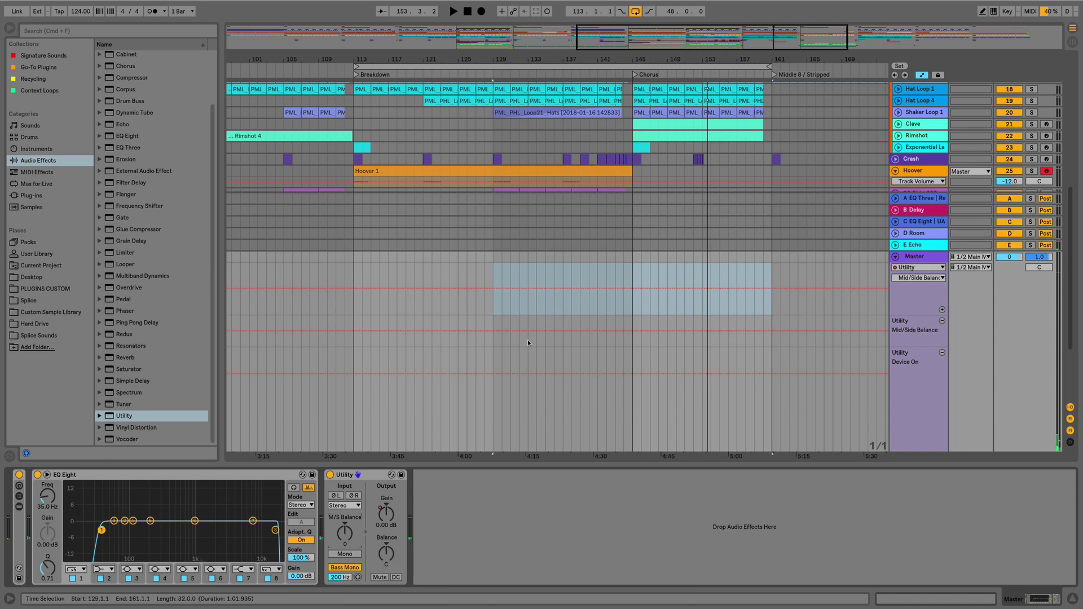
pyautogui.moveTo(494, 340); pyautogui.dragTo(699, 337)
pyautogui.press('Delete')
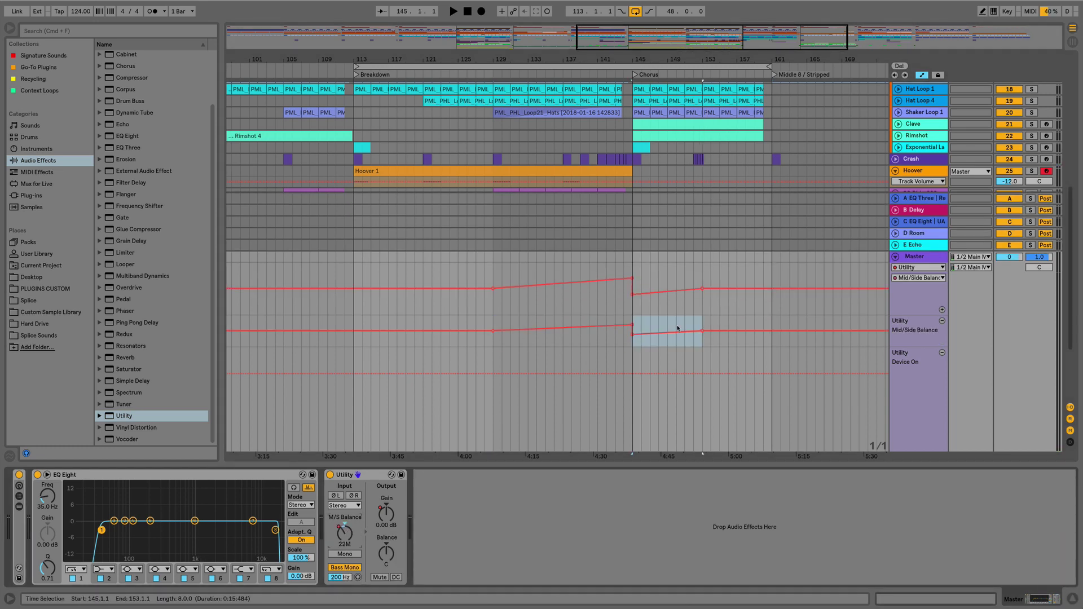
# Add a gain point at bar 153, return bar 145 to 0 dB, and play from bar 129
pyautogui.click(386, 515)
pyautogui.click(702, 289)
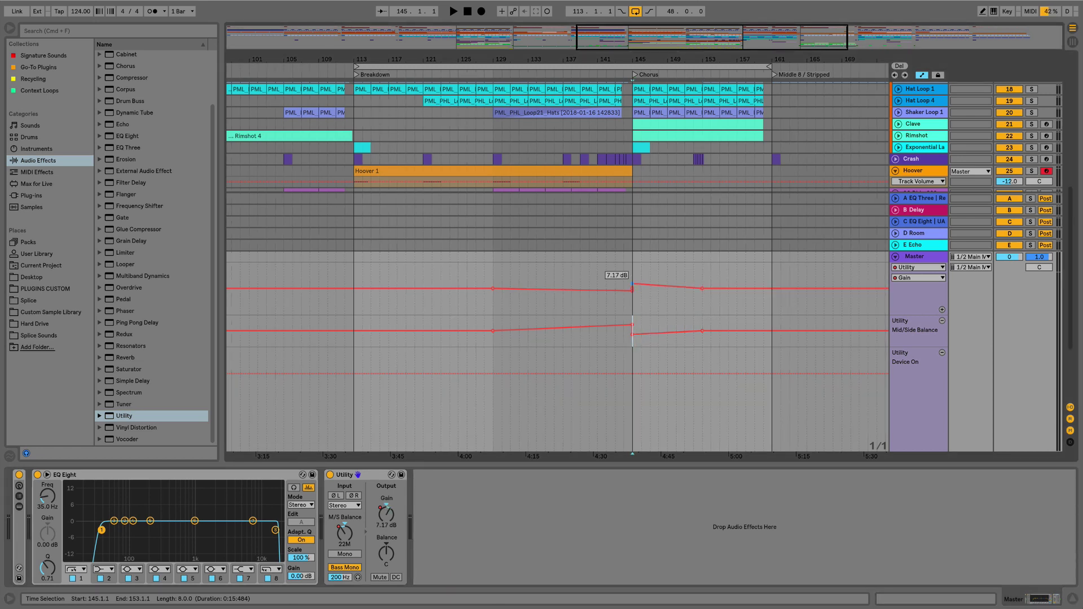
pyautogui.moveTo(632, 289); pyautogui.dragTo(633, 289)
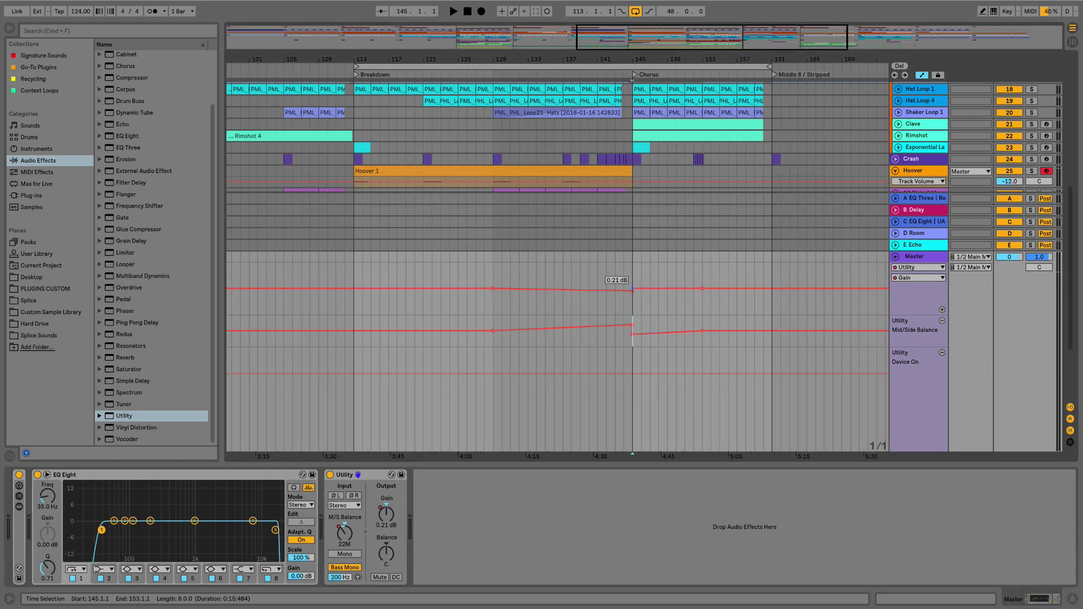
pyautogui.click(493, 276)
pyautogui.press('space')
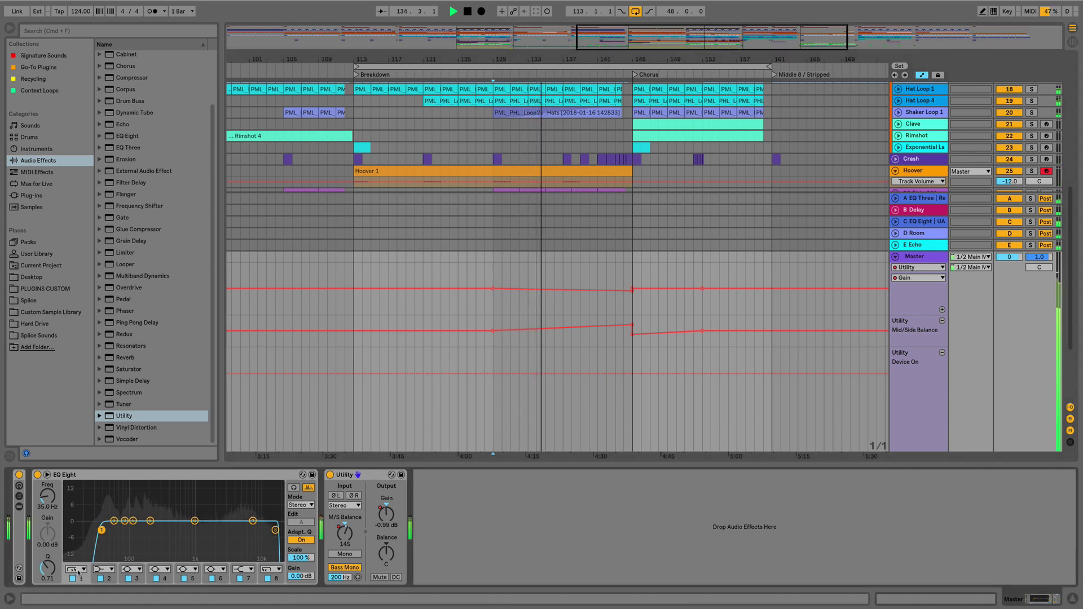
# Target EQ Eight band 1 with Q 0.71, then arm automation and arrangement recording
pyautogui.moveTo(47, 567); pyautogui.dragTo(48, 568)
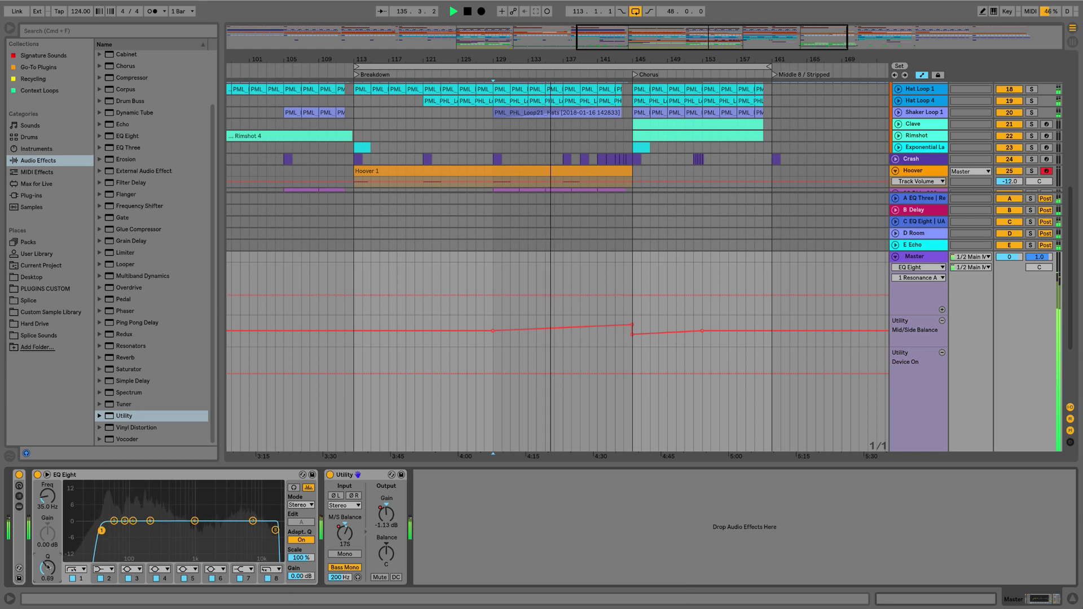
pyautogui.click(79, 534)
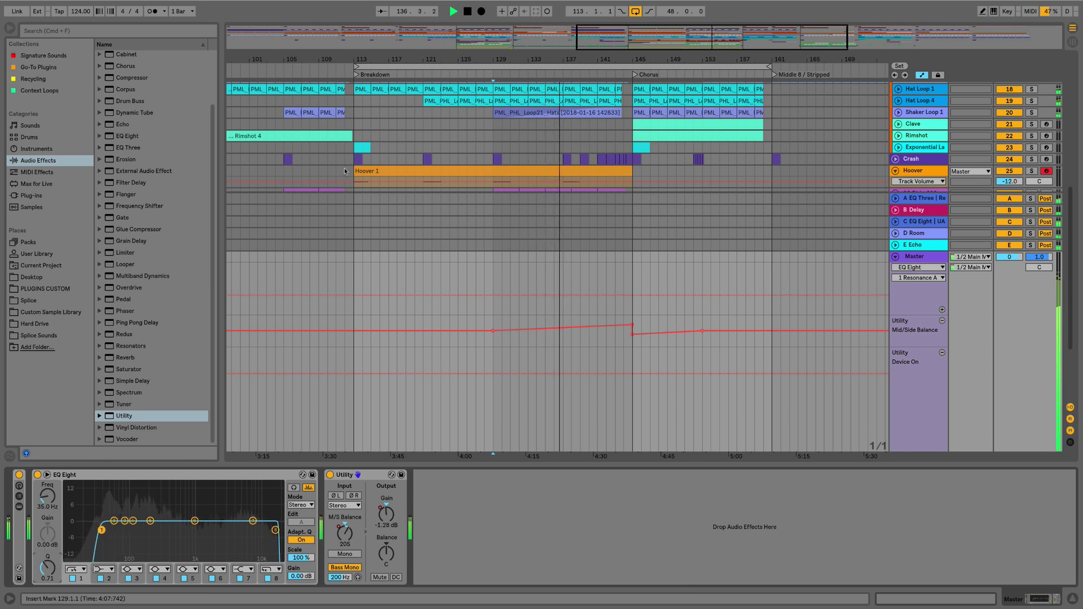
pyautogui.click(513, 12)
pyautogui.click(482, 11)
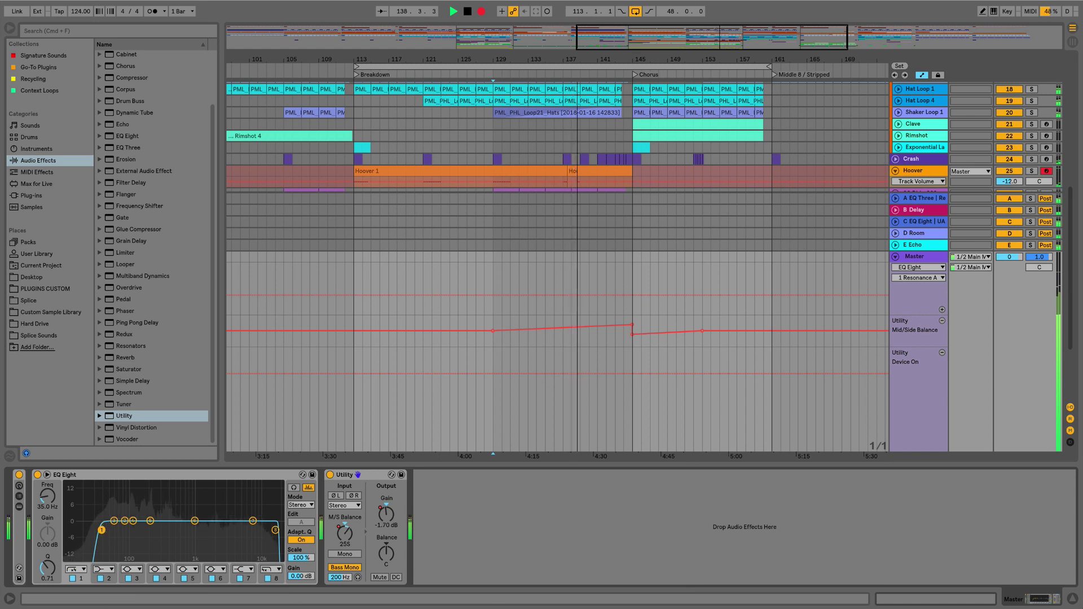
# Record the band 1 low cut rising to 190 Hz and EQ Eight switching off at the drop
pyautogui.moveTo(102, 530); pyautogui.dragTo(148, 522)
pyautogui.click(36, 475)
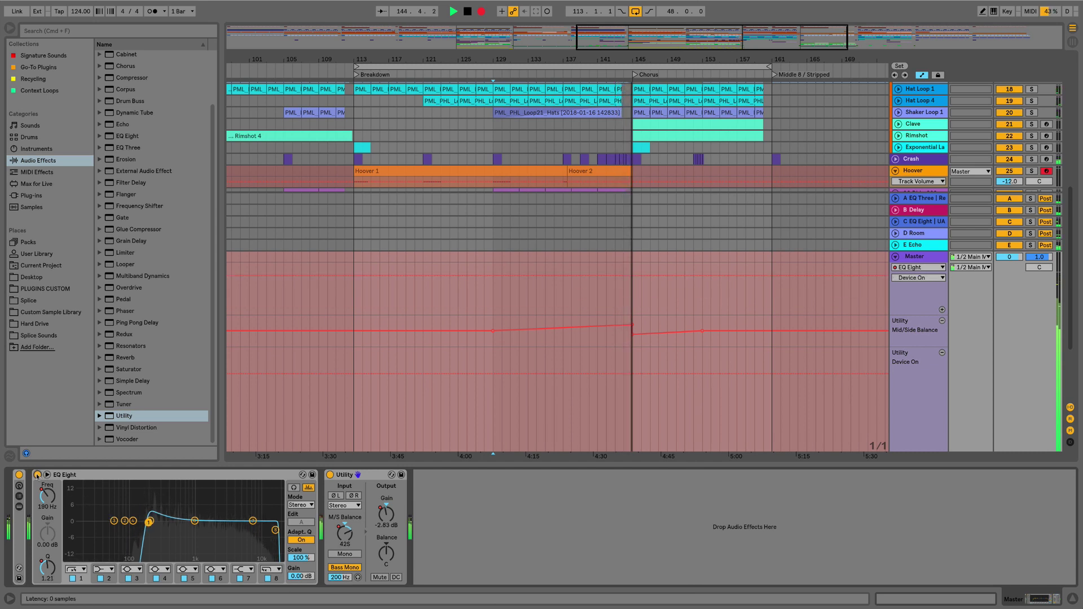
pyautogui.click(36, 475)
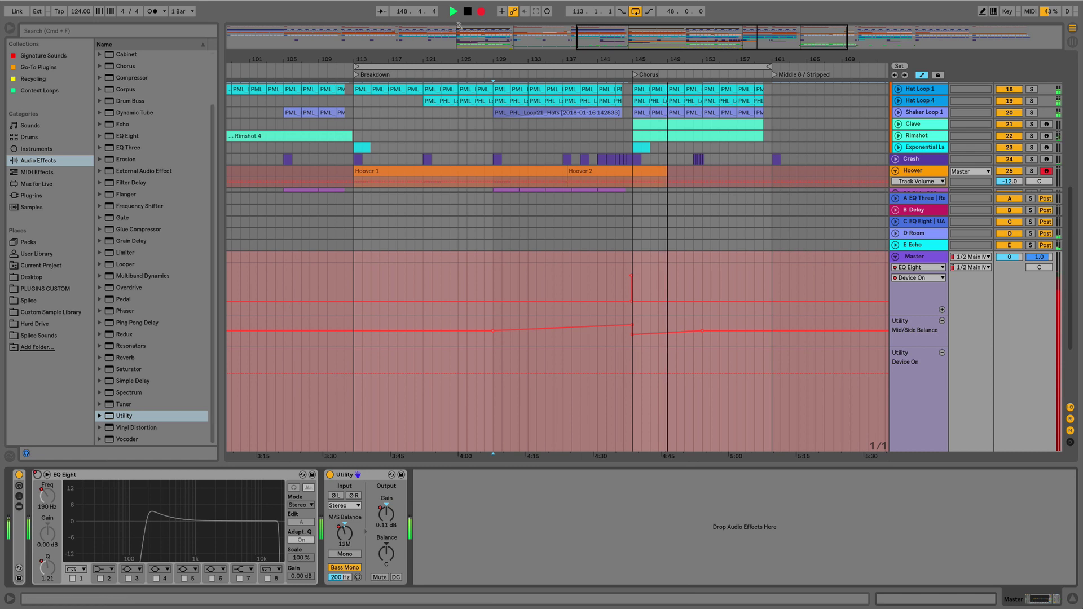
# Stop arrangement recording, keeping the captured EQ Eight automation
pyautogui.click(482, 11)
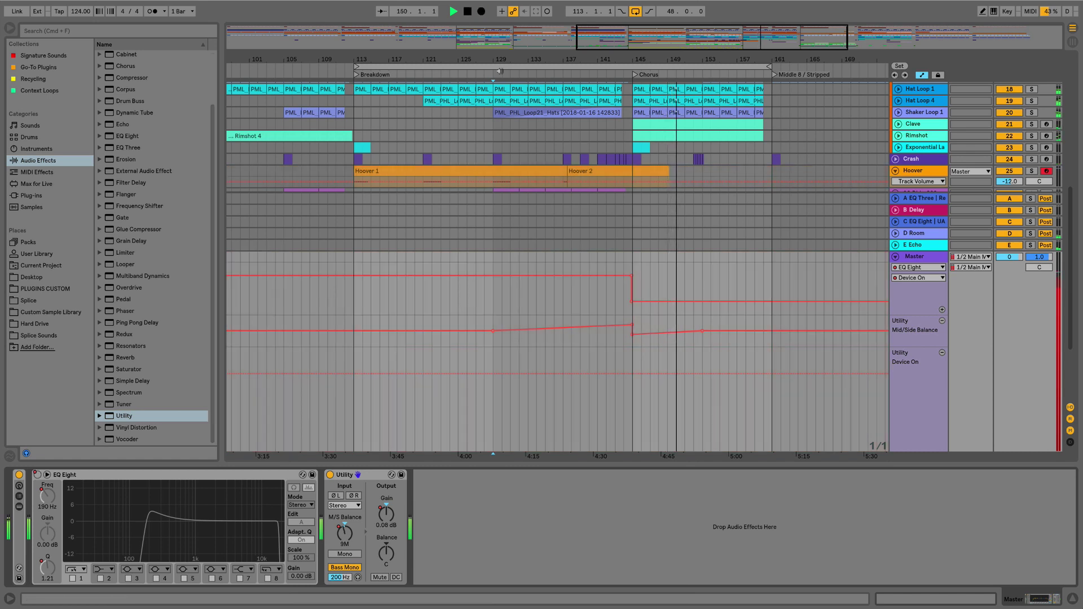